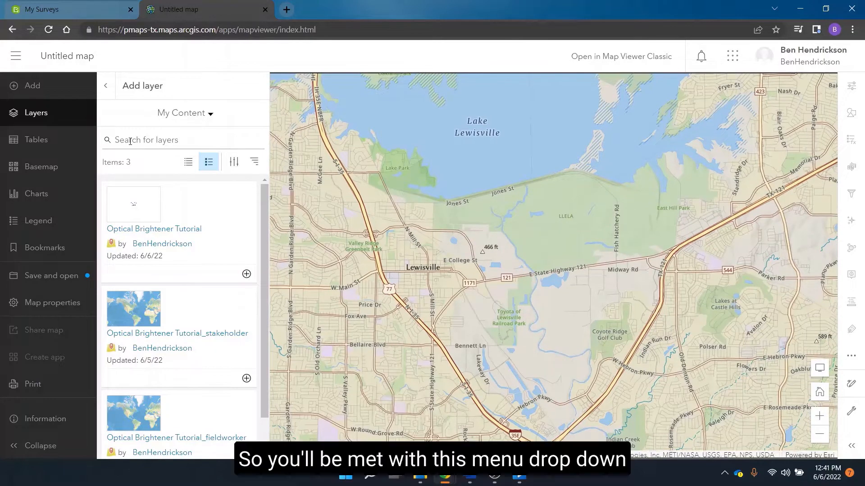
# Browse the available layer sources and examine the layers shared in My Organization
pyautogui.click(204, 112)
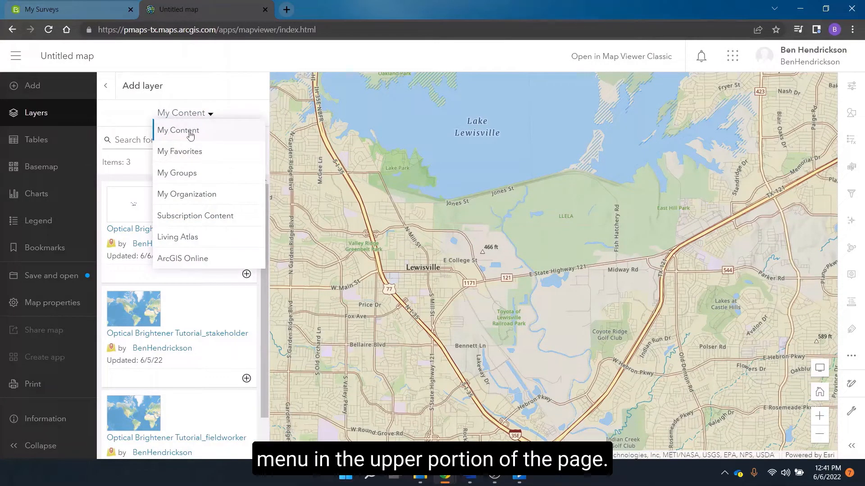
pyautogui.click(222, 102)
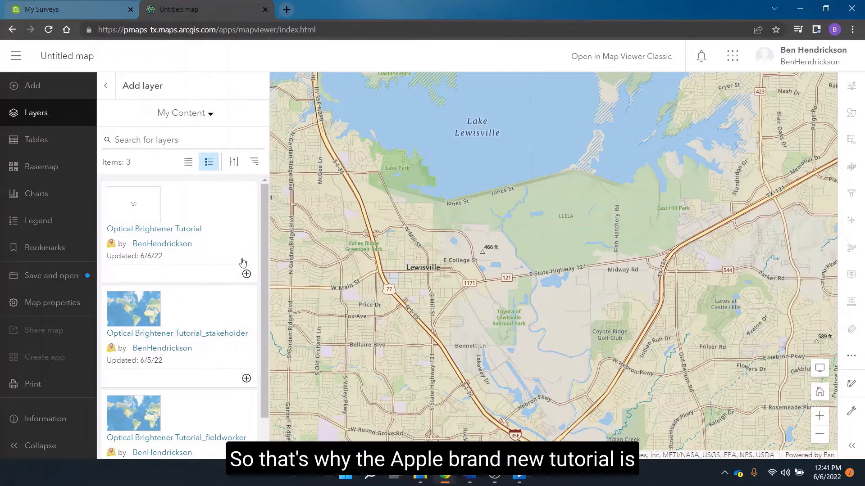
pyautogui.click(212, 116)
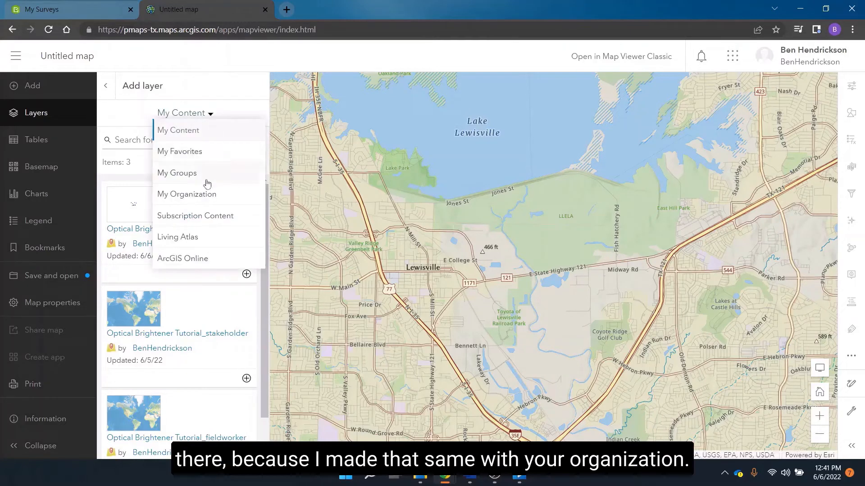
pyautogui.click(208, 194)
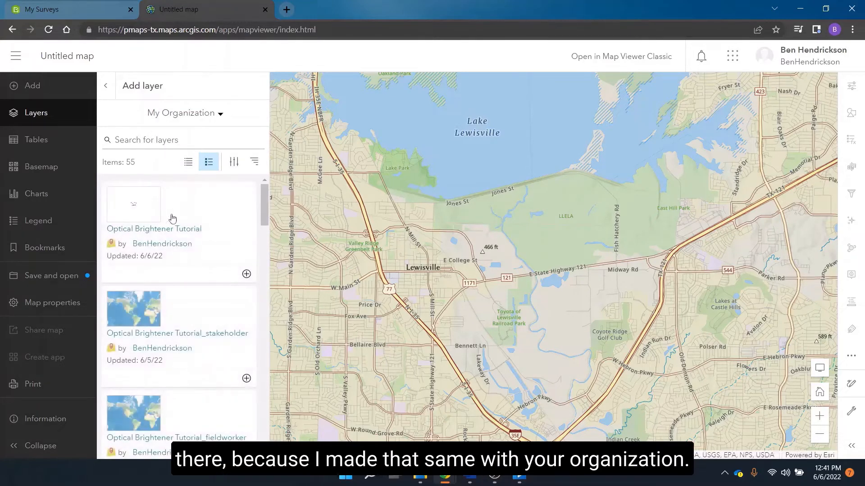
pyautogui.scroll(-3, 171, 255)
pyautogui.scroll(3, 169, 251)
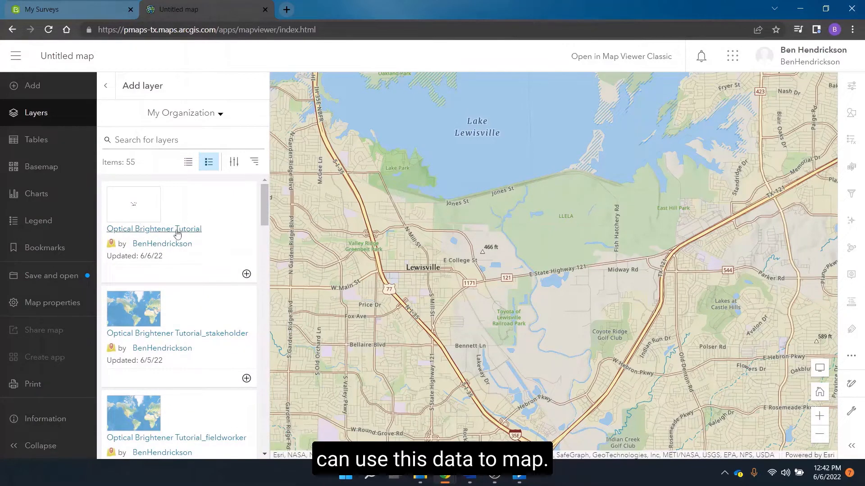
pyautogui.scroll(-5, 174, 229)
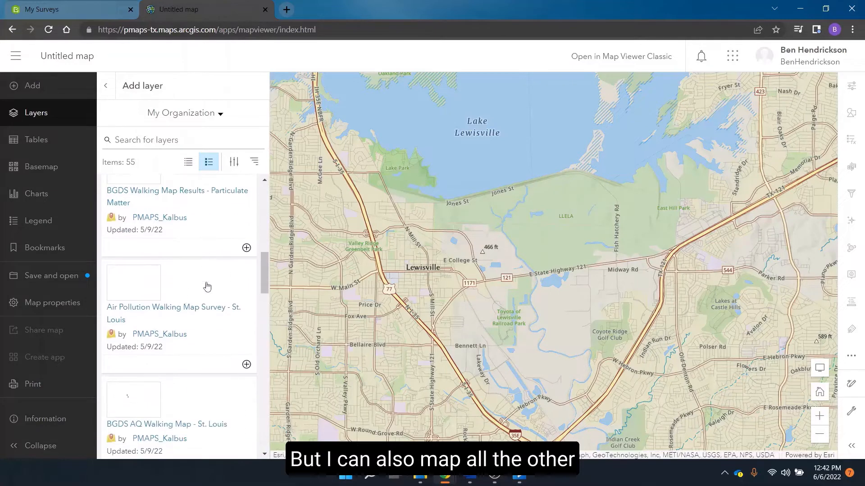
pyautogui.scroll(-6, 207, 287)
pyautogui.scroll(4, 195, 314)
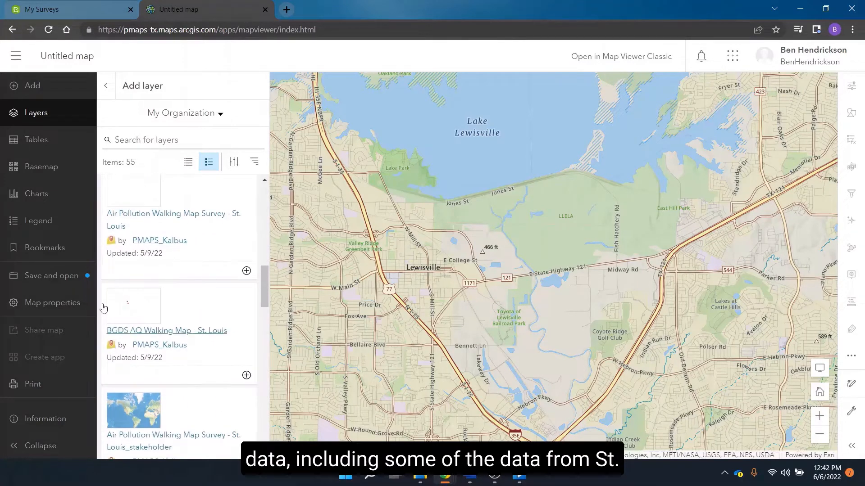
pyautogui.scroll(-7, 190, 315)
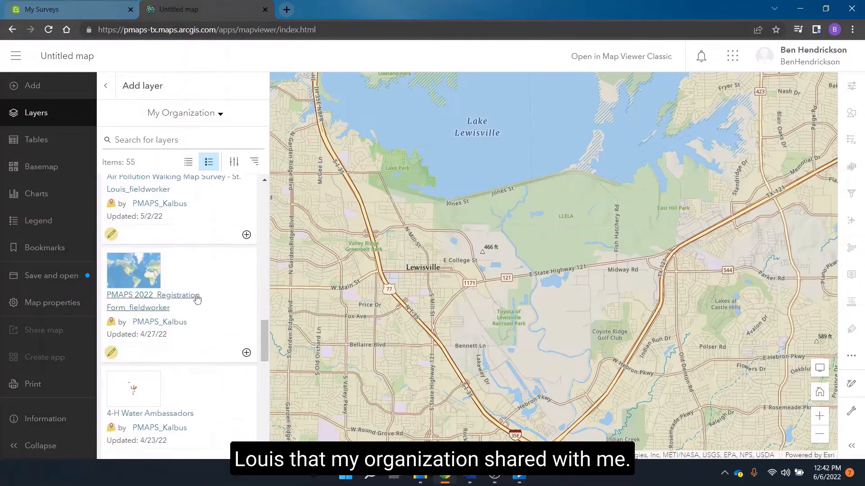
# Add the Optical Brightener Tutorial feature layer from My Content to the map
pyautogui.click(218, 117)
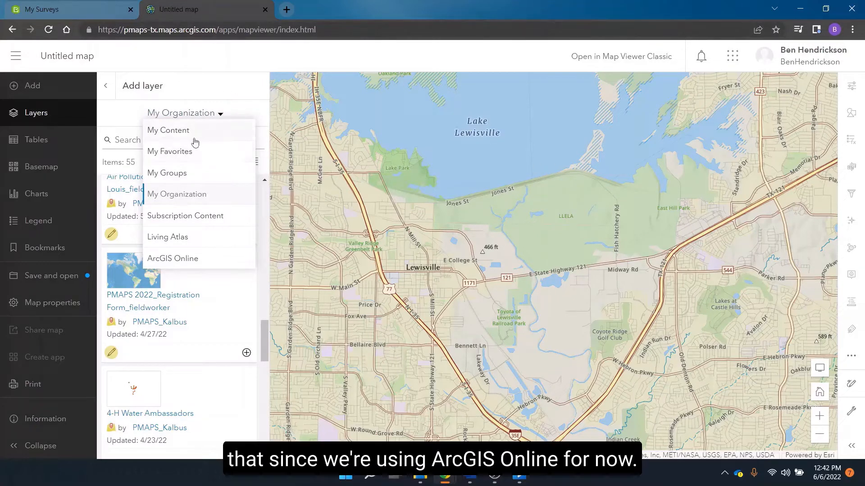
pyautogui.click(176, 132)
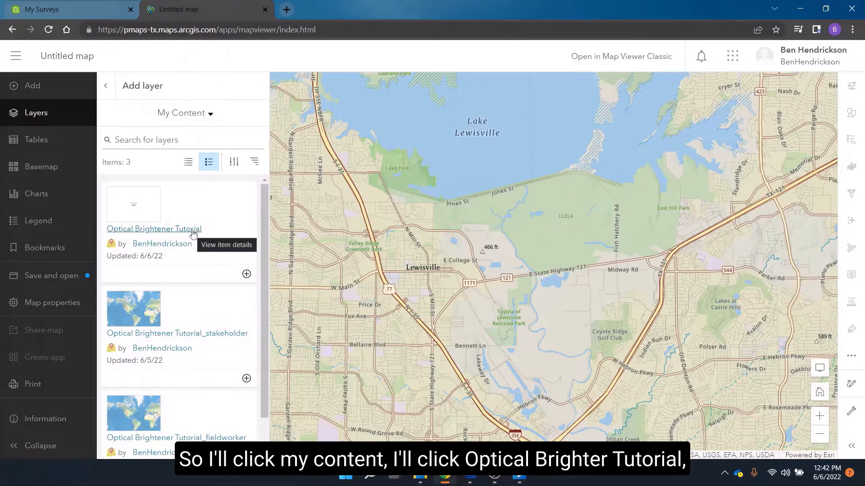
pyautogui.click(193, 229)
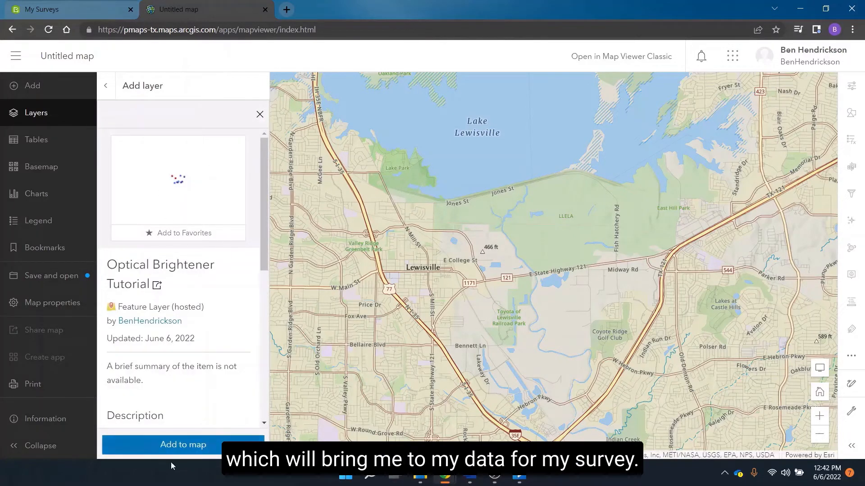
pyautogui.click(194, 448)
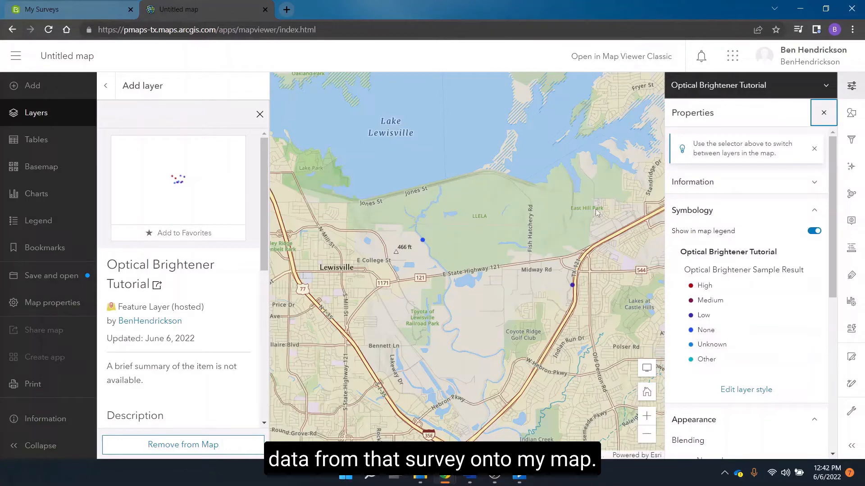
# Remove the Optical Brightener Sample Result attribute from the layer's style and use the Location (single symbol) style
pyautogui.scroll(-2, 742, 265)
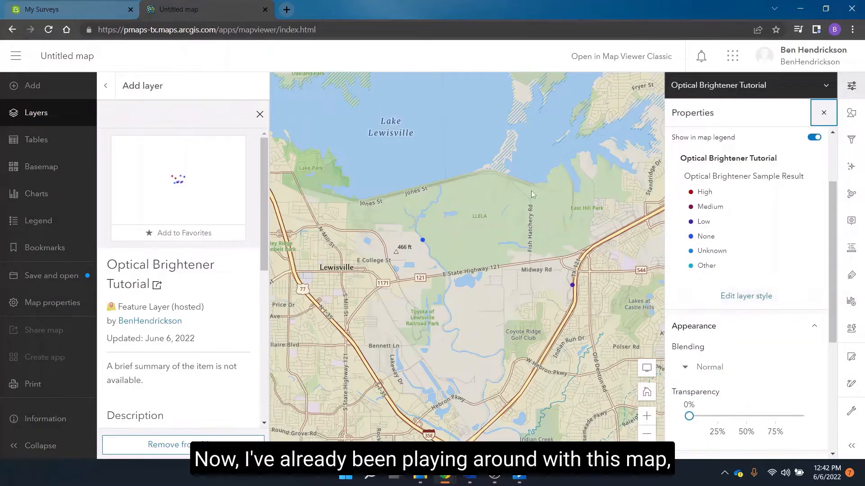
pyautogui.scroll(-3, 447, 204)
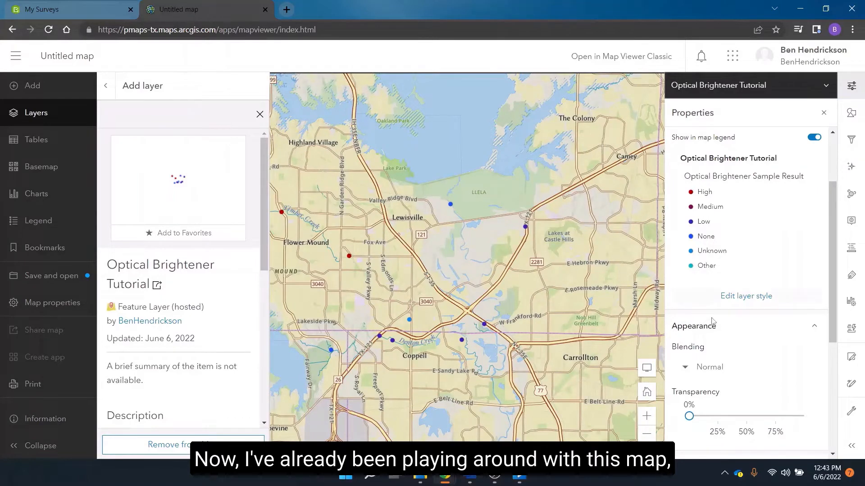
pyautogui.click(738, 295)
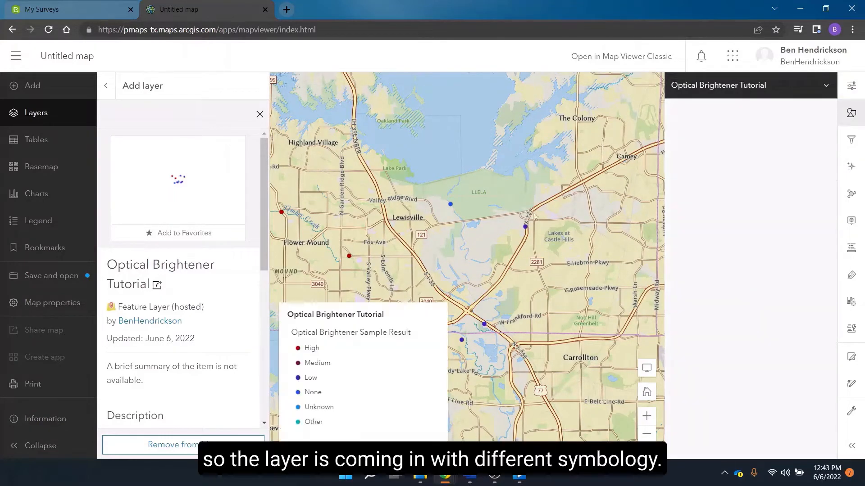
pyautogui.moveTo(490, 238); pyautogui.dragTo(511, 219)
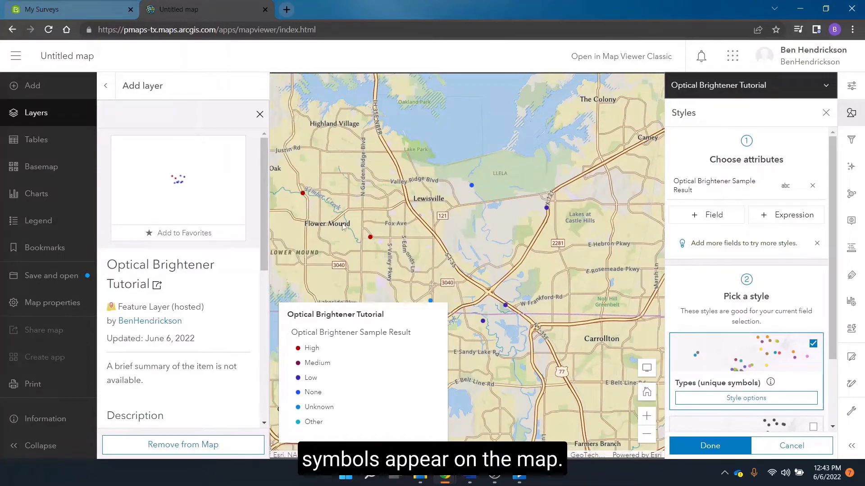
pyautogui.scroll(-2, 768, 309)
pyautogui.click(752, 373)
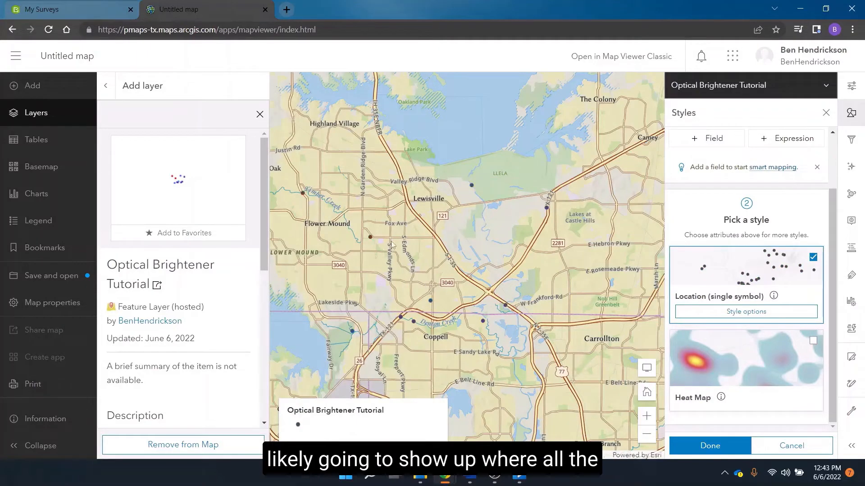
# Examine the survey records of the data points Example Site 8 and Example Site 6 on the map
pyautogui.scroll(1, 355, 215)
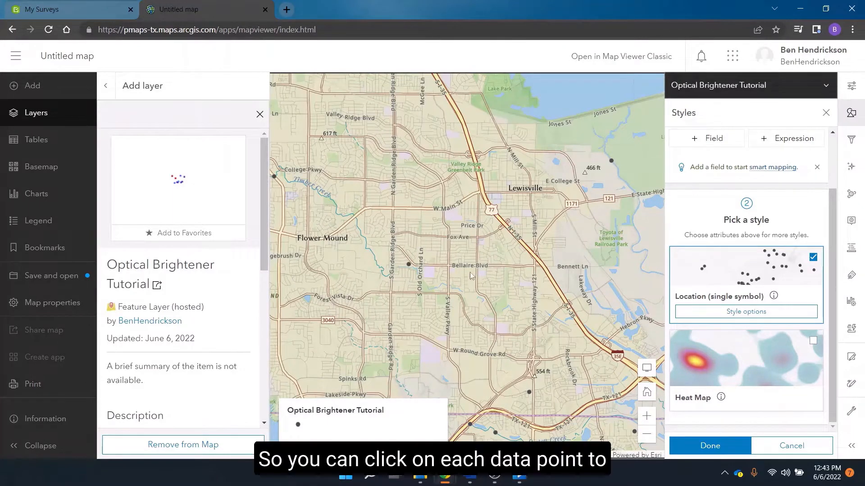
pyautogui.click(612, 161)
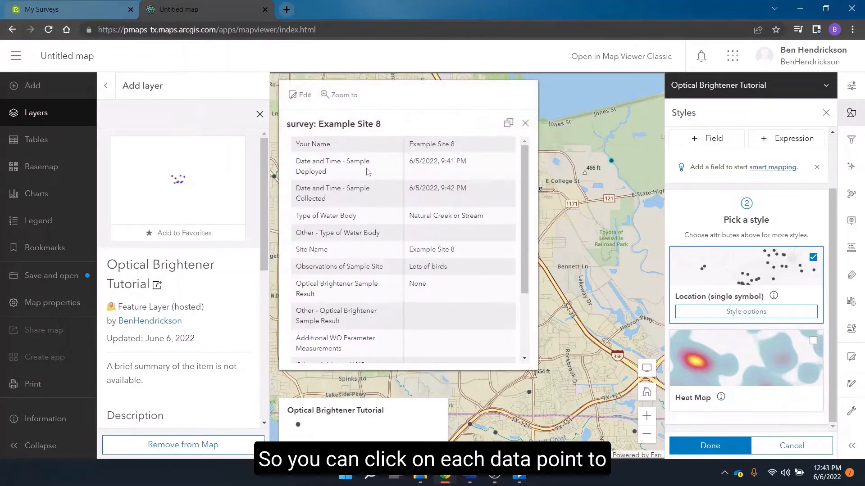
pyautogui.click(525, 123)
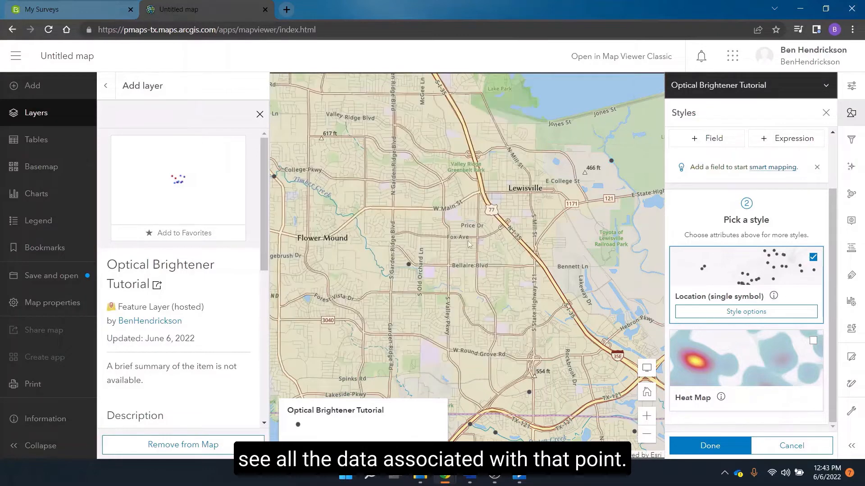
pyautogui.click(409, 265)
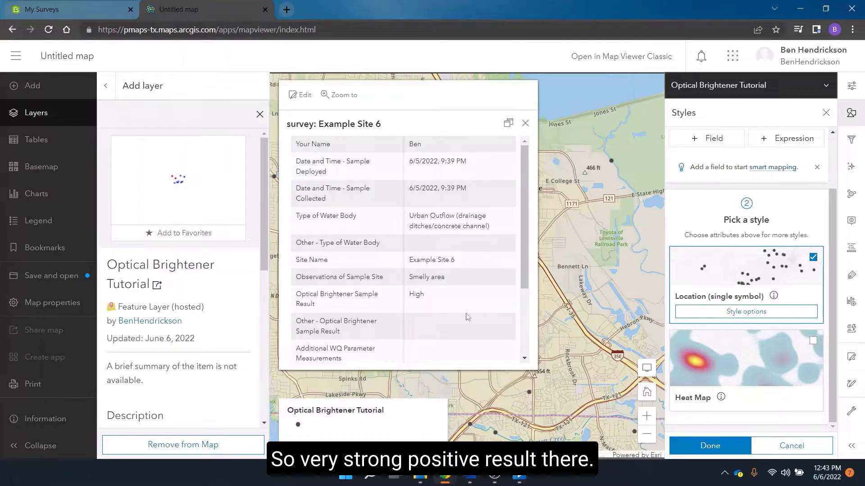
pyautogui.click(525, 123)
pyautogui.moveTo(566, 288); pyautogui.dragTo(533, 251)
pyautogui.scroll(-2, 430, 261)
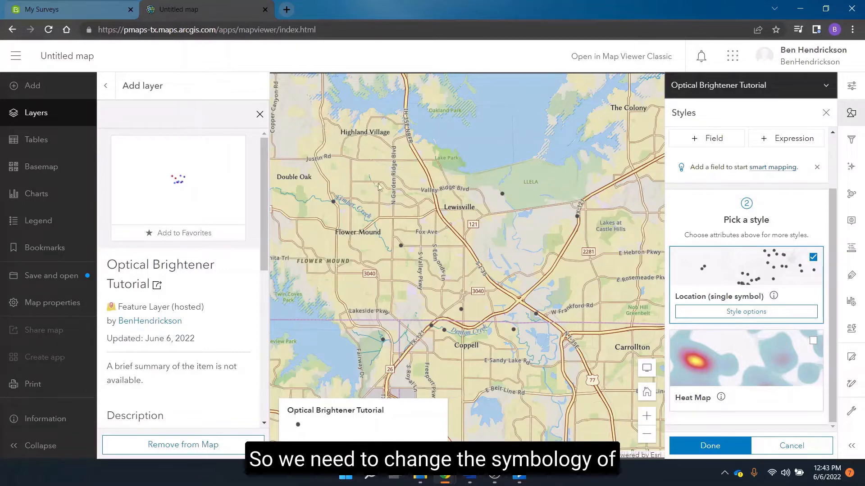
# Close the style settings, layer details and layer list to give the map more space, staying on the site
pyautogui.click(826, 113)
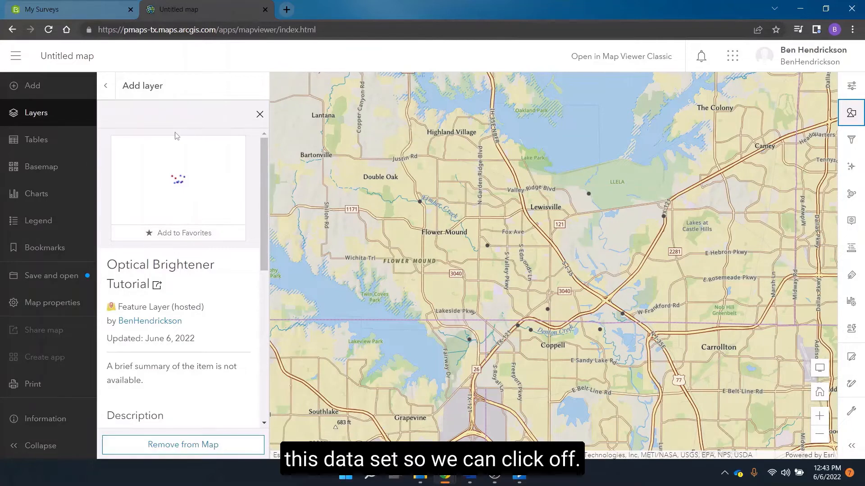
pyautogui.click(259, 116)
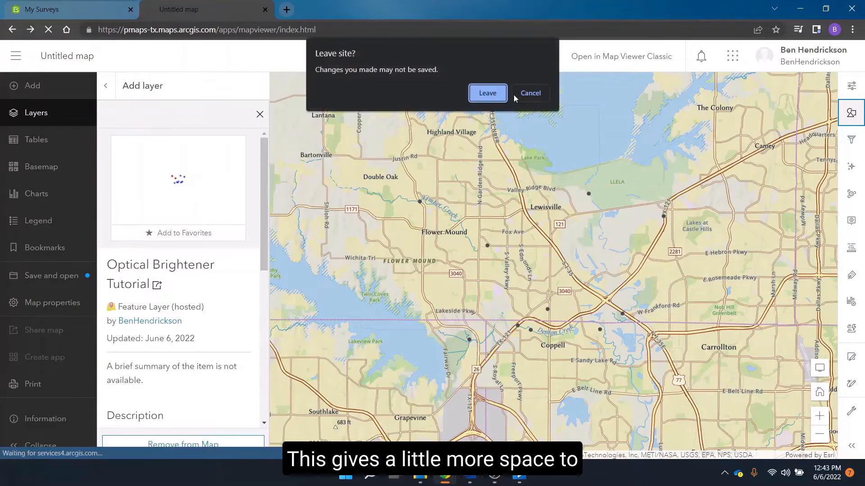
pyautogui.click(518, 92)
pyautogui.click(259, 114)
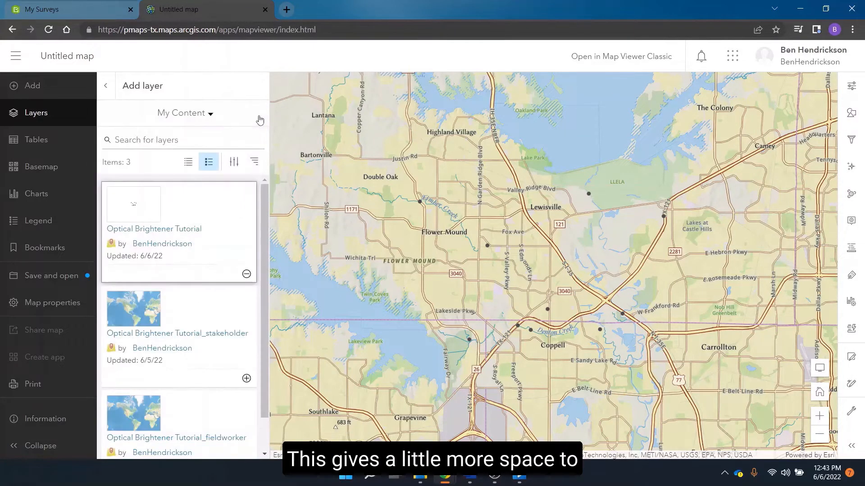
pyautogui.click(106, 86)
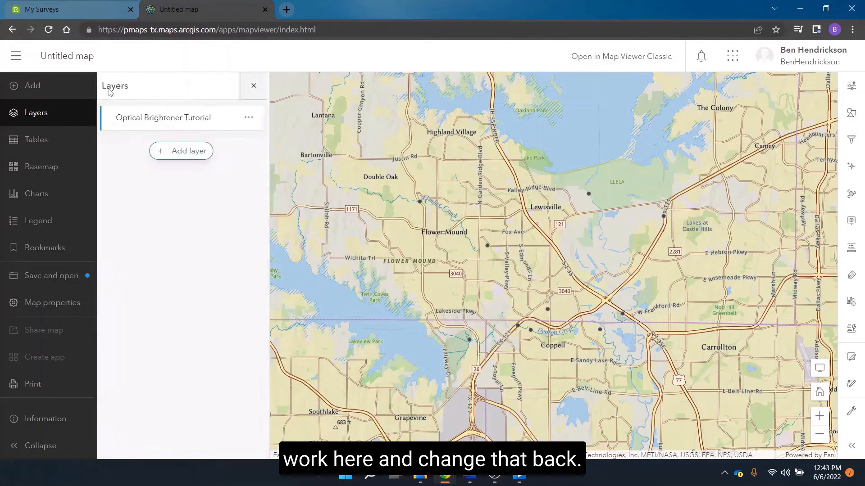
pyautogui.click(255, 86)
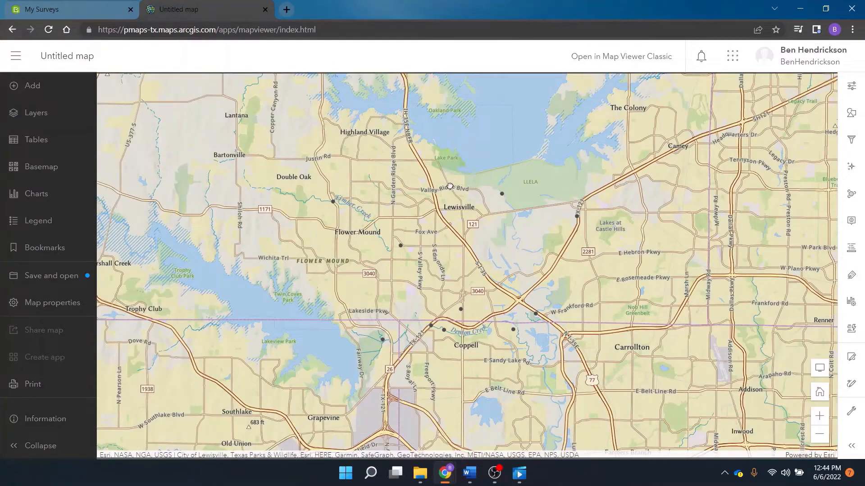
pyautogui.moveTo(465, 167); pyautogui.dragTo(416, 181)
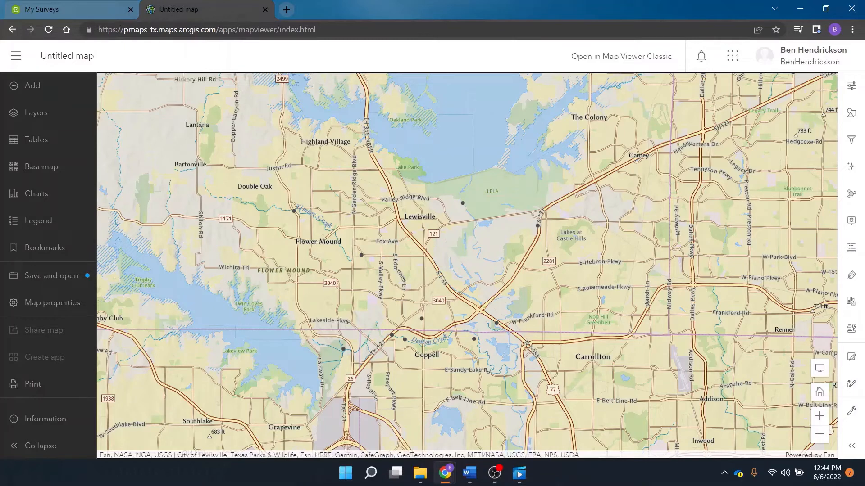
pyautogui.hotkey('alt', 'Tab')
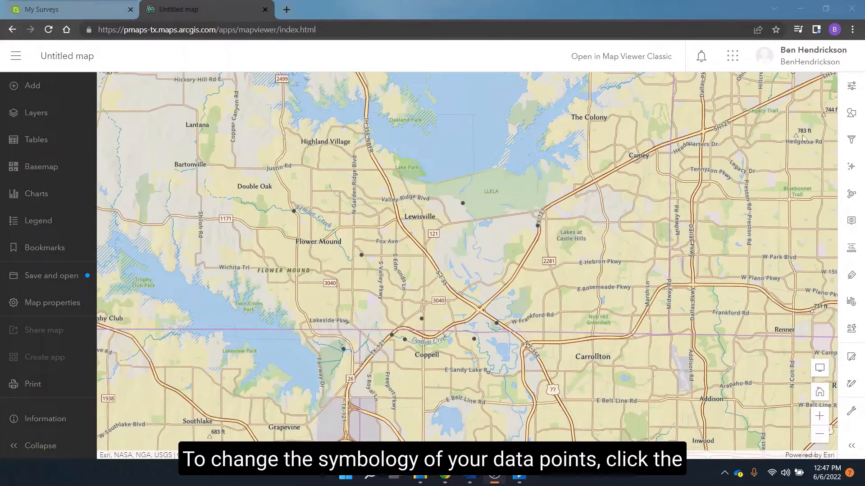
# Add the Optical Brightener Sample Result field as the style attribute of the Optical Brightener Tutorial layer
pyautogui.click(851, 114)
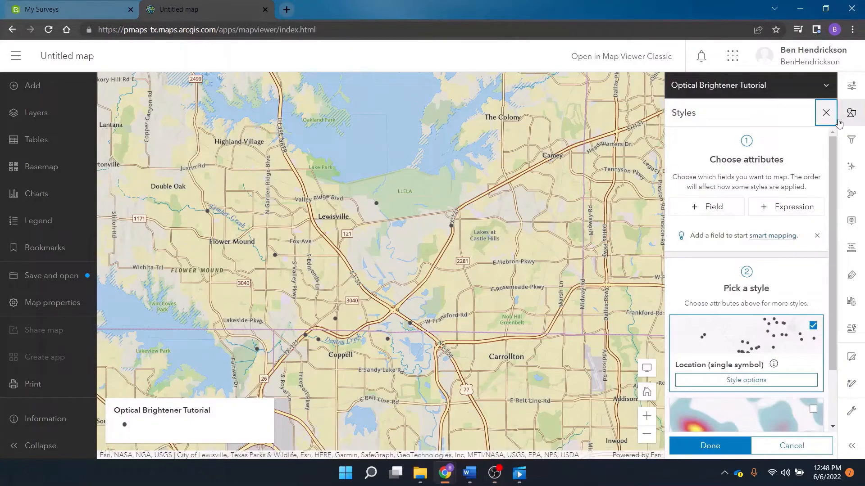
pyautogui.scroll(-2, 709, 203)
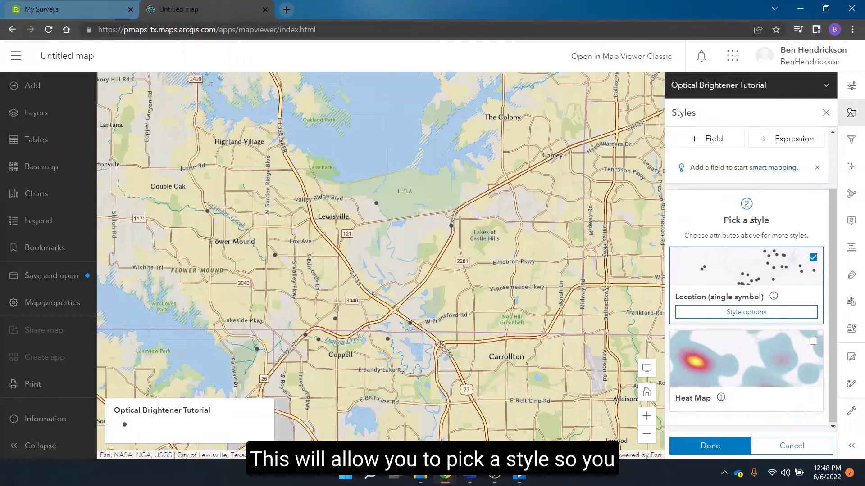
pyautogui.scroll(3, 743, 297)
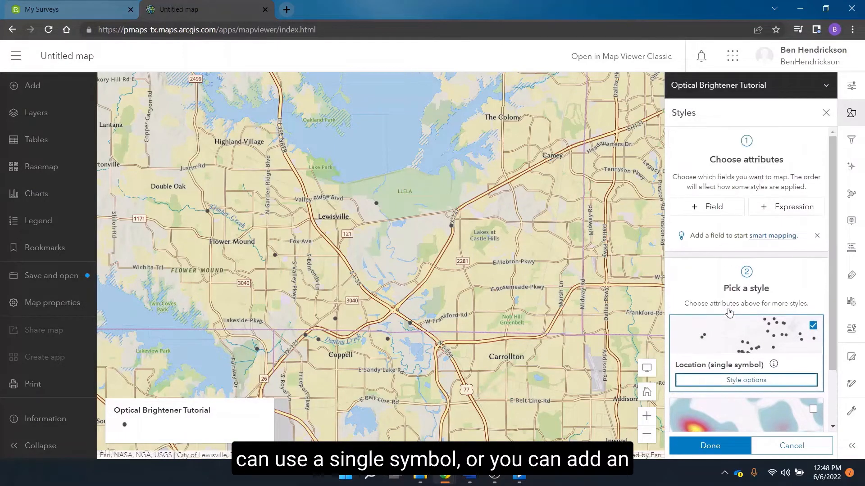
pyautogui.scroll(-3, 739, 295)
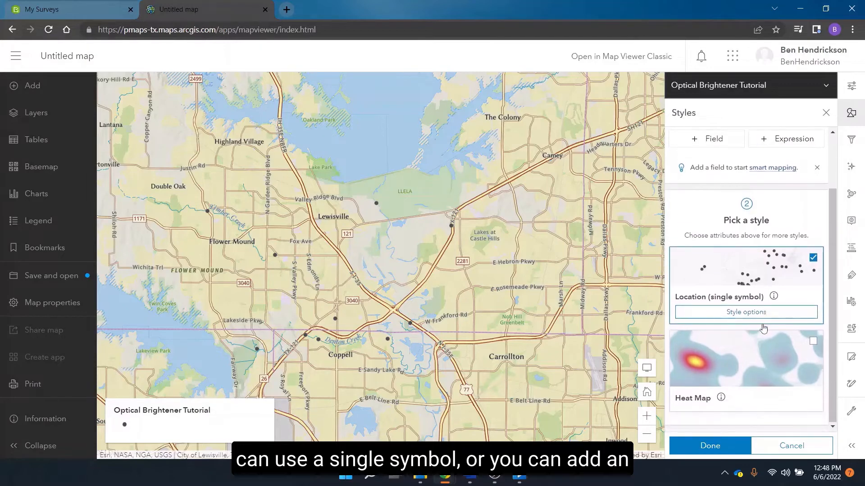
pyautogui.scroll(2, 730, 270)
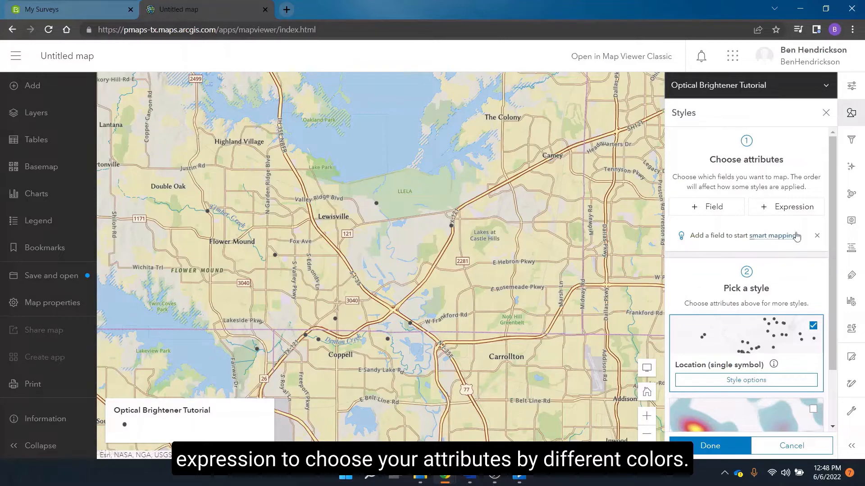
pyautogui.click(721, 212)
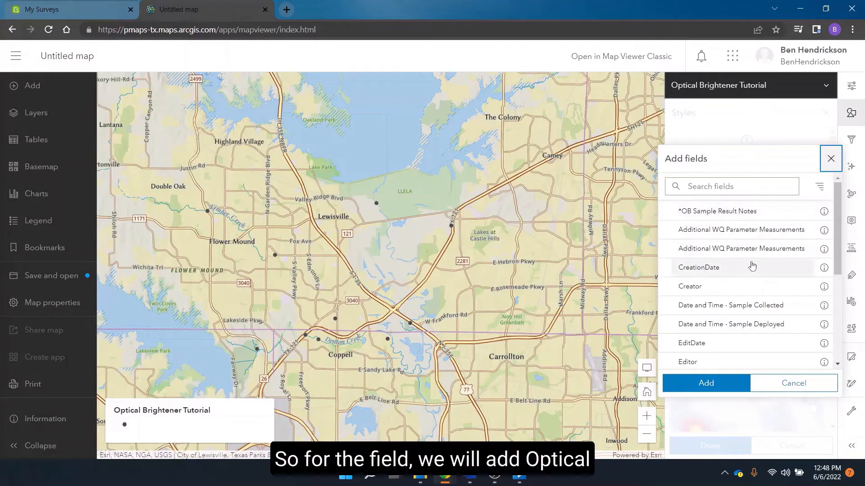
pyautogui.scroll(-2, 748, 268)
pyautogui.click(710, 306)
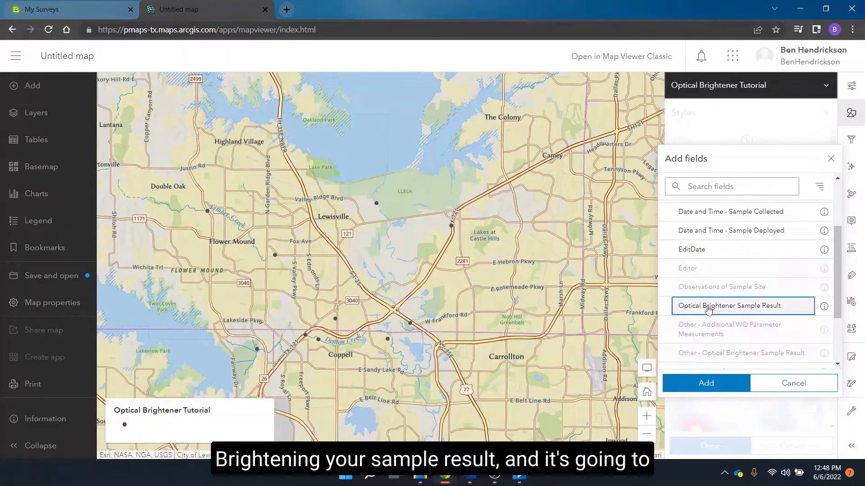
pyautogui.click(714, 383)
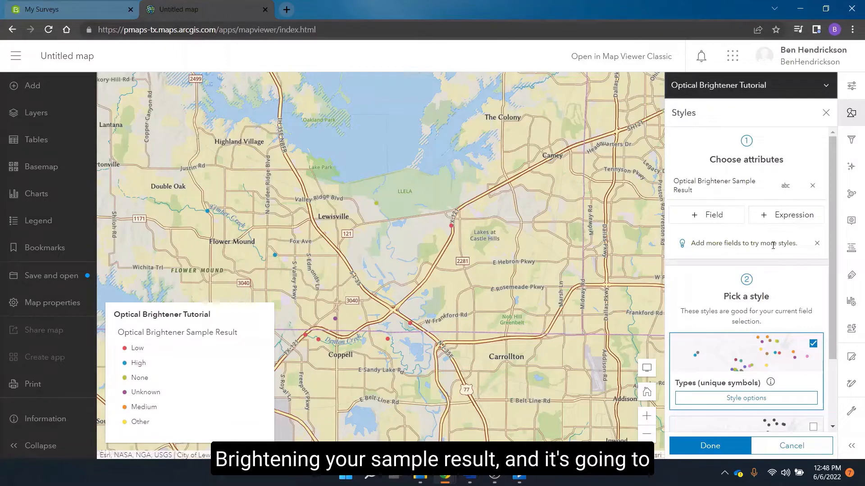
# In the Types (unique symbols) style options, reorder the categories to High, Medium, Low, None, Unknown, Other
pyautogui.scroll(-2, 761, 274)
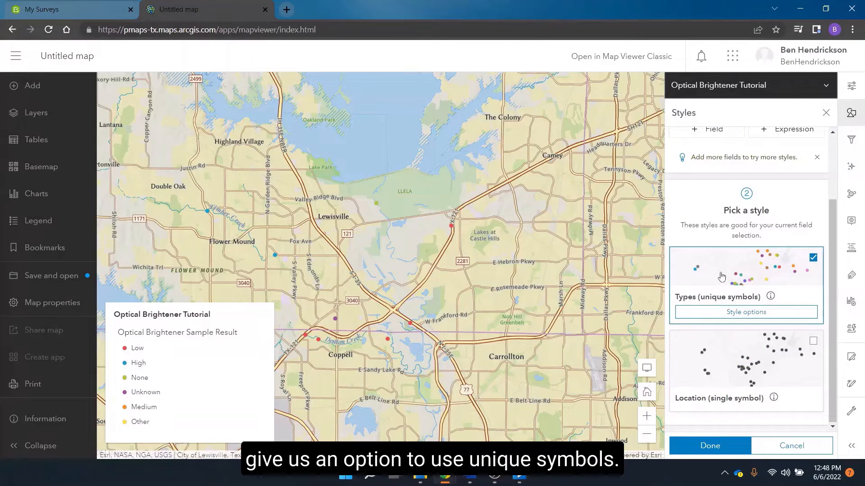
pyautogui.click(746, 312)
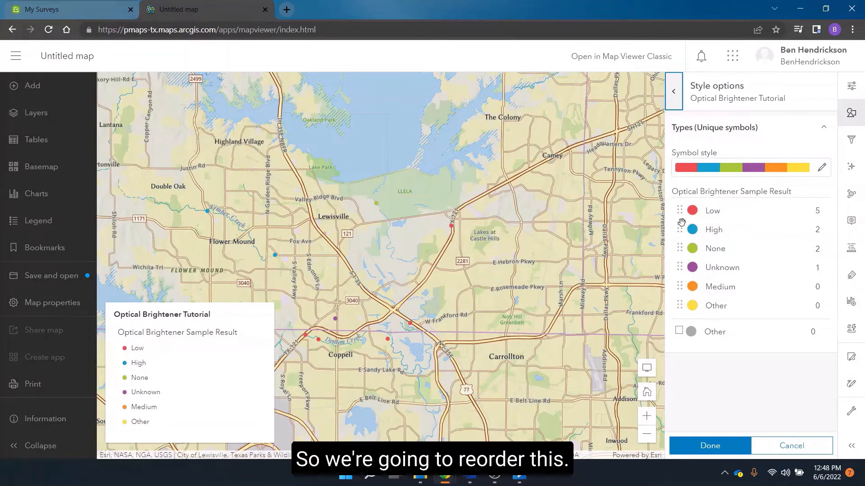
pyautogui.moveTo(682, 222); pyautogui.dragTo(680, 210)
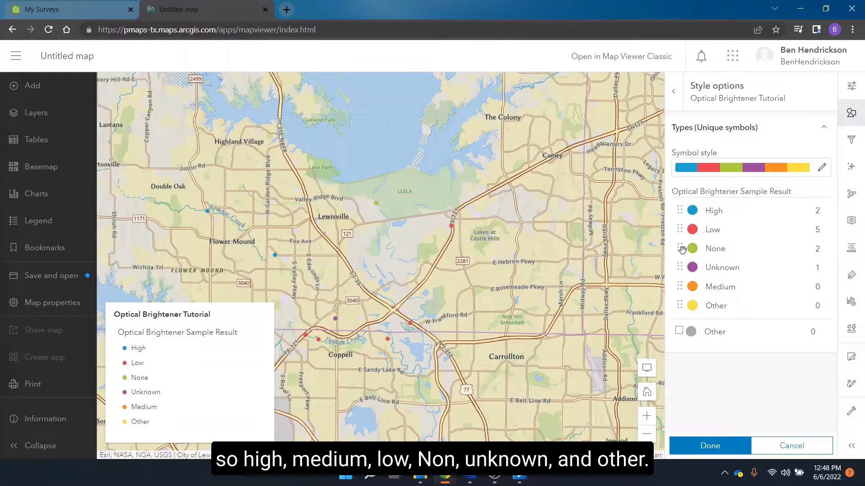
pyautogui.moveTo(680, 285); pyautogui.dragTo(683, 230)
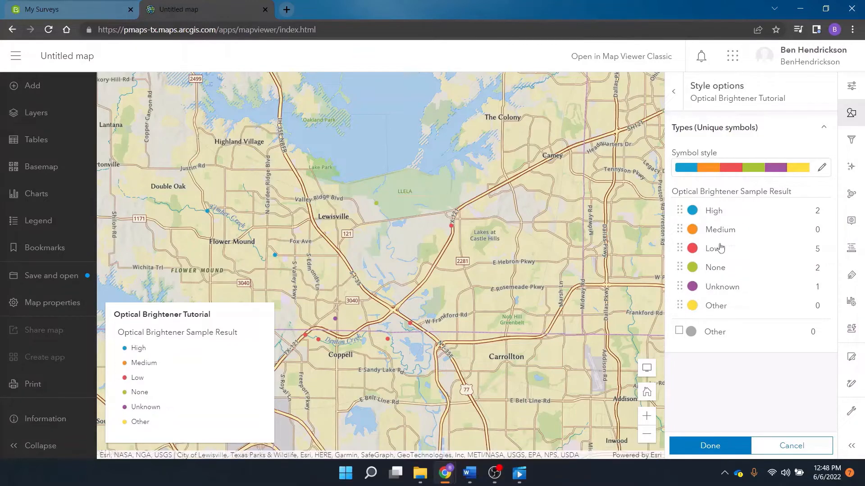
# Check the High category's symbol options, then apply the predefined dark red-to-blue color ramp to the whole symbol set
pyautogui.click(692, 212)
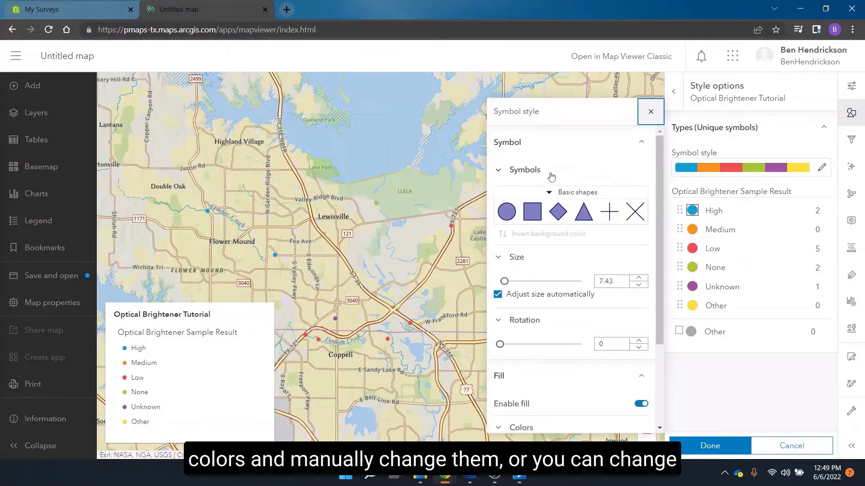
pyautogui.scroll(-3, 565, 185)
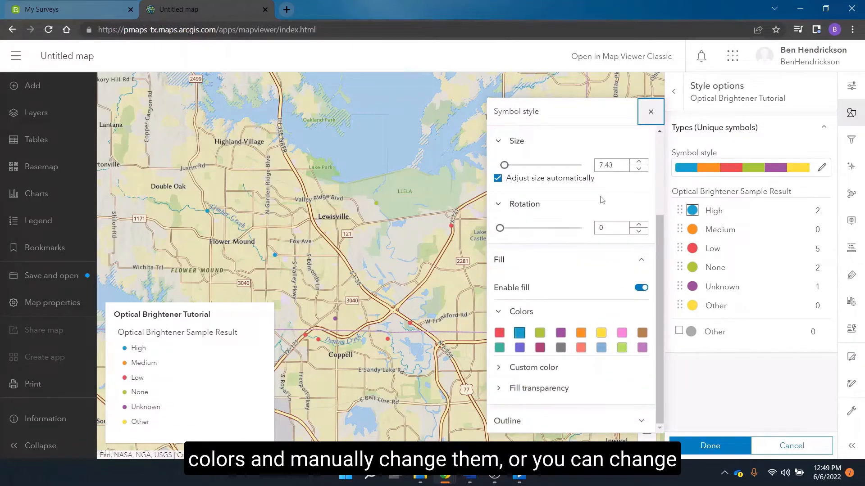
pyautogui.click(650, 111)
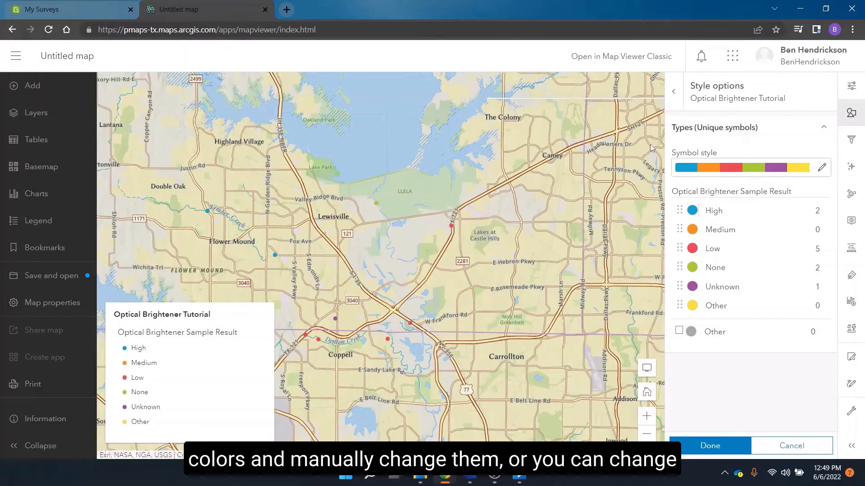
pyautogui.click(821, 167)
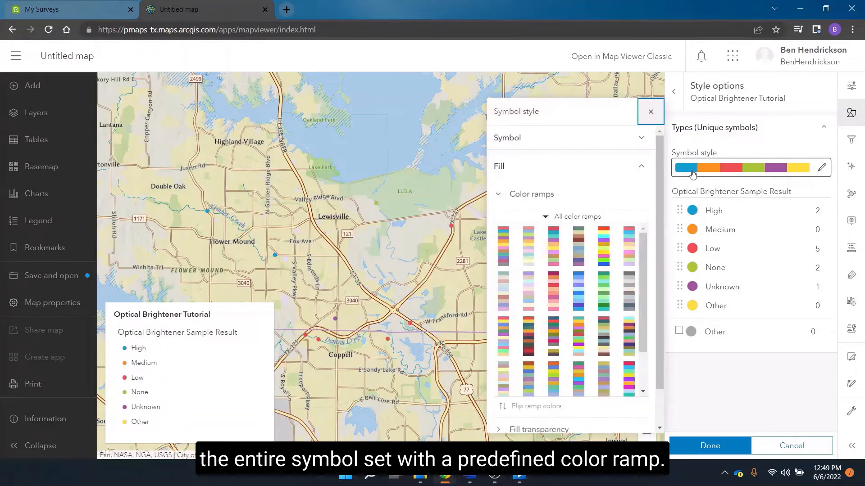
pyautogui.scroll(-1, 580, 265)
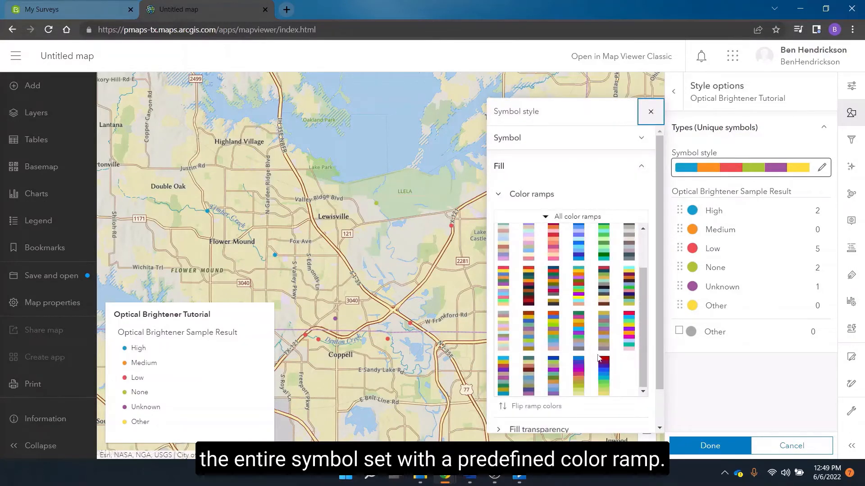
pyautogui.click(604, 375)
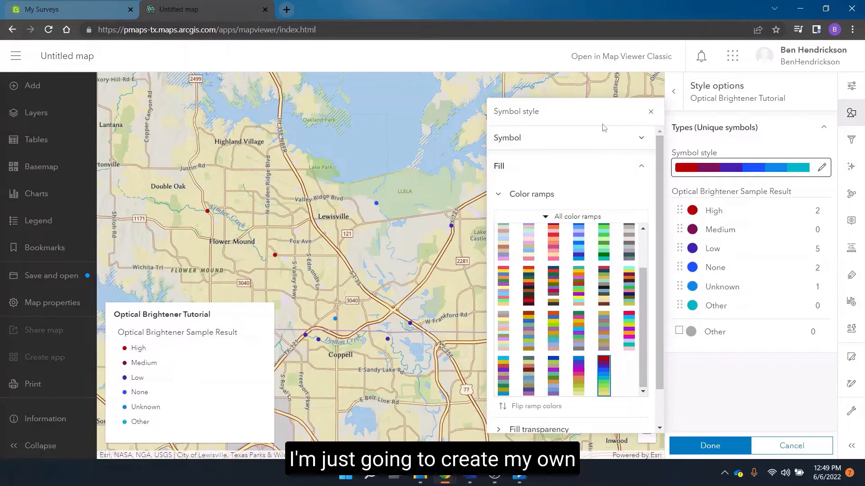
pyautogui.click(651, 112)
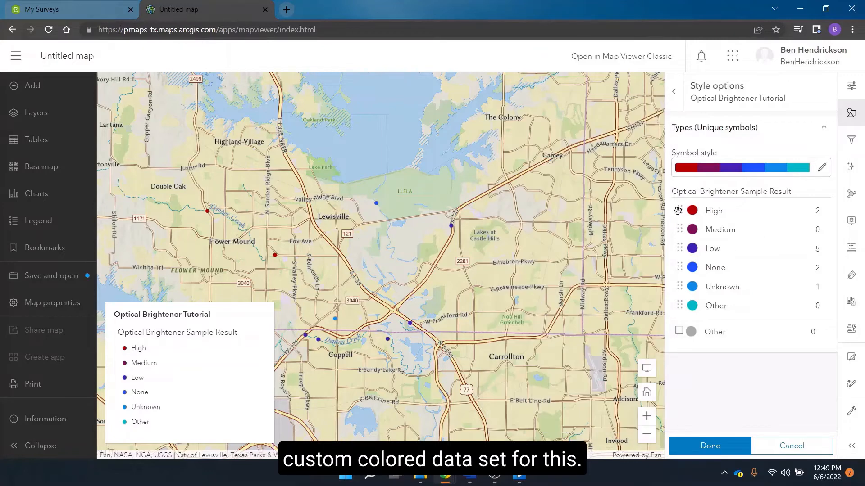
# Set the fill color of the High category to red and of the Medium category to orange
pyautogui.click(693, 215)
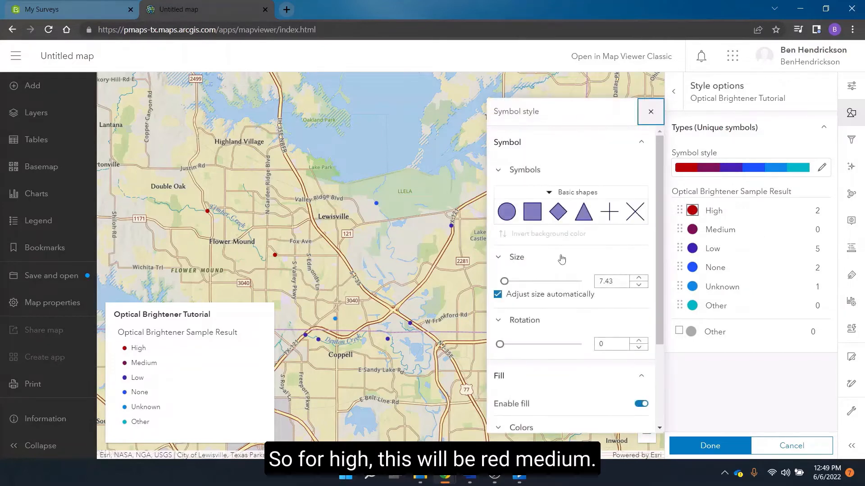
pyautogui.scroll(-3, 567, 280)
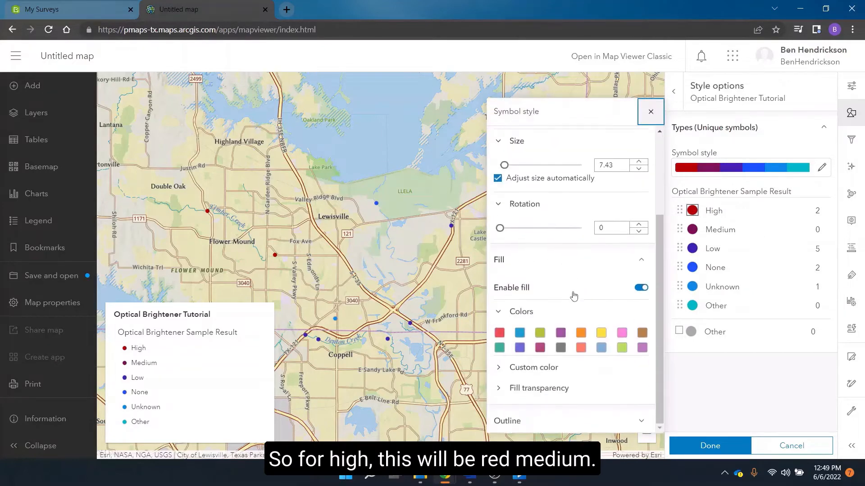
pyautogui.click(497, 336)
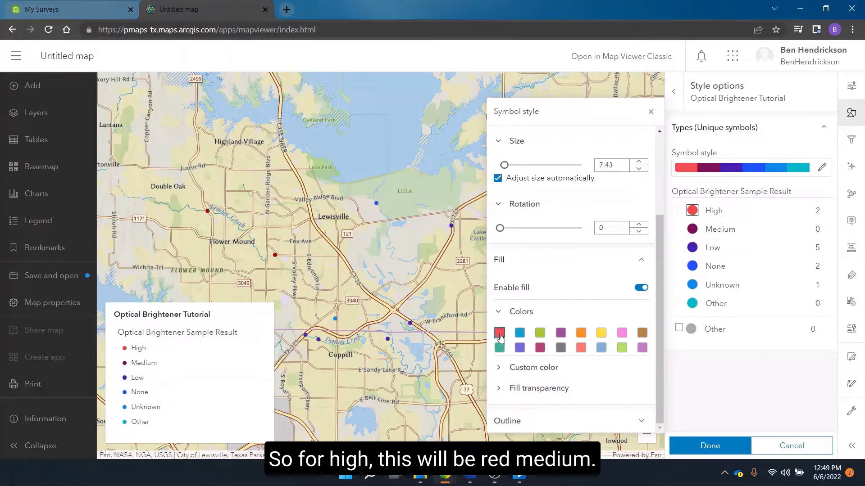
pyautogui.click(695, 231)
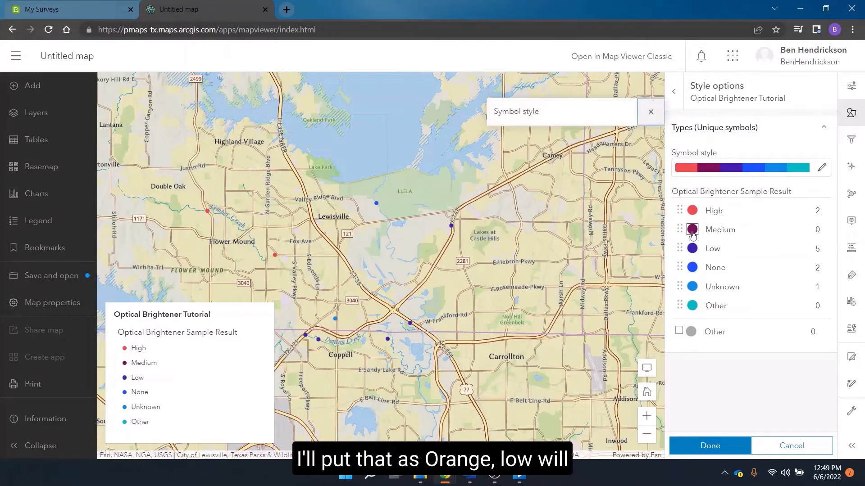
pyautogui.scroll(-3, 603, 251)
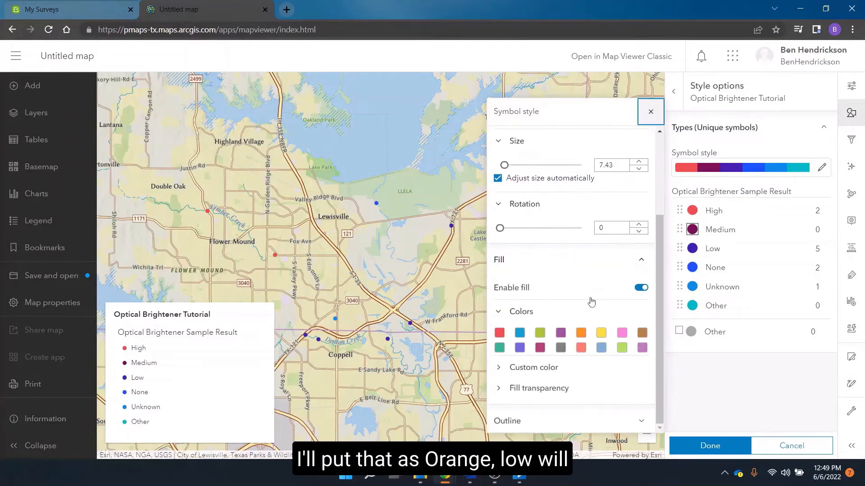
pyautogui.click(581, 334)
# Set the fill color of the Low category to yellow and of the None category to light green
pyautogui.click(694, 250)
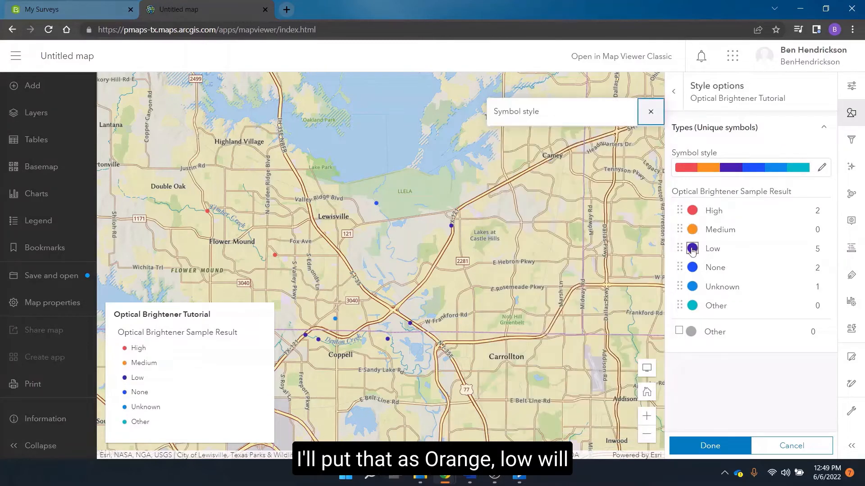
pyautogui.scroll(-3, 602, 304)
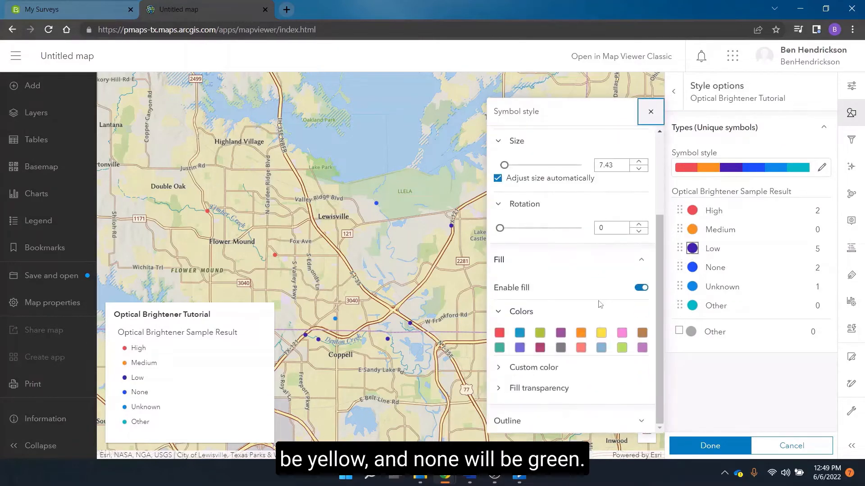
pyautogui.click(601, 334)
pyautogui.click(692, 268)
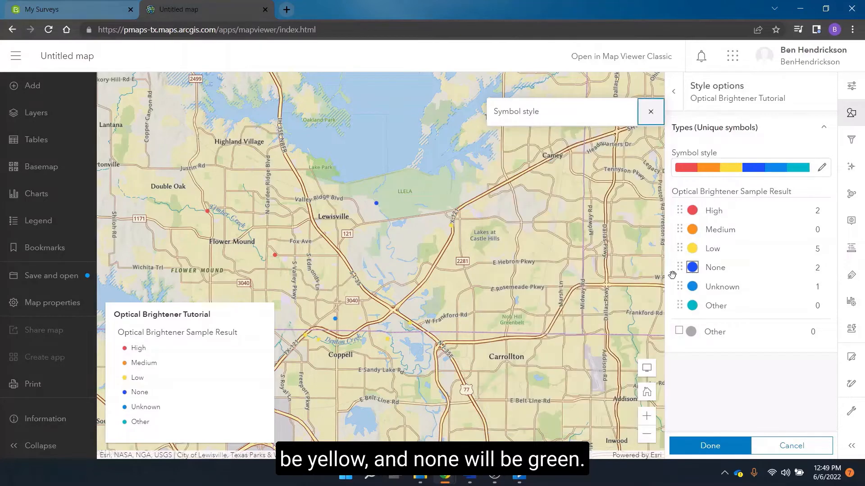
pyautogui.scroll(-3, 586, 315)
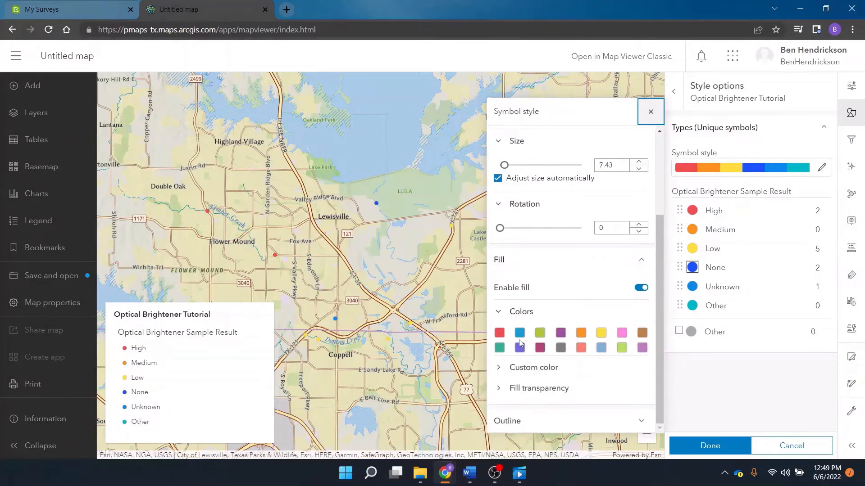
pyautogui.click(621, 349)
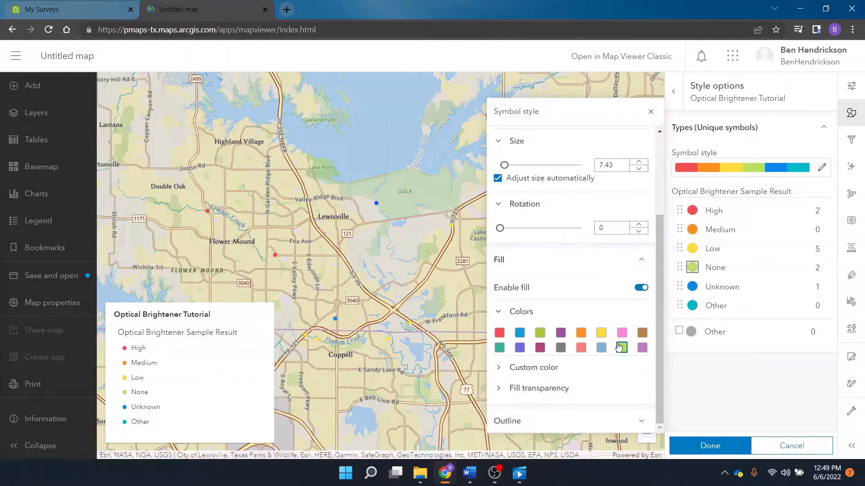
# Set the fill color of the Unknown category to purple and of the Other category to gray, and close the symbol settings
pyautogui.click(690, 287)
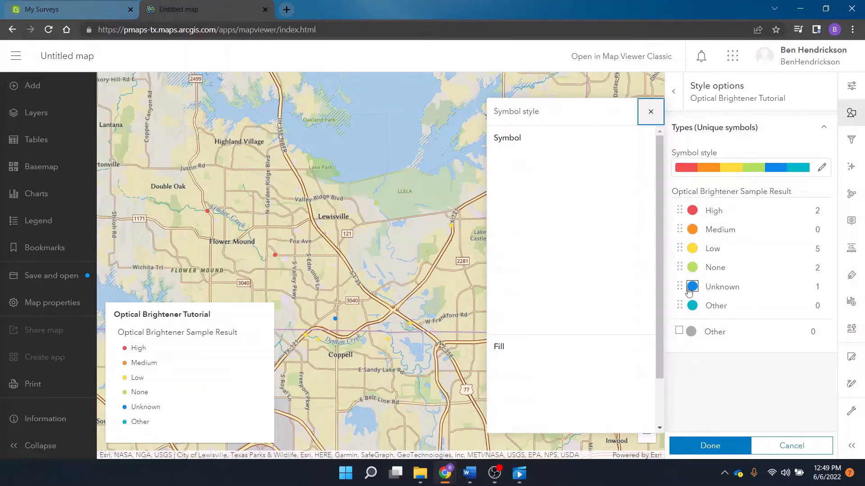
pyautogui.scroll(-3, 597, 312)
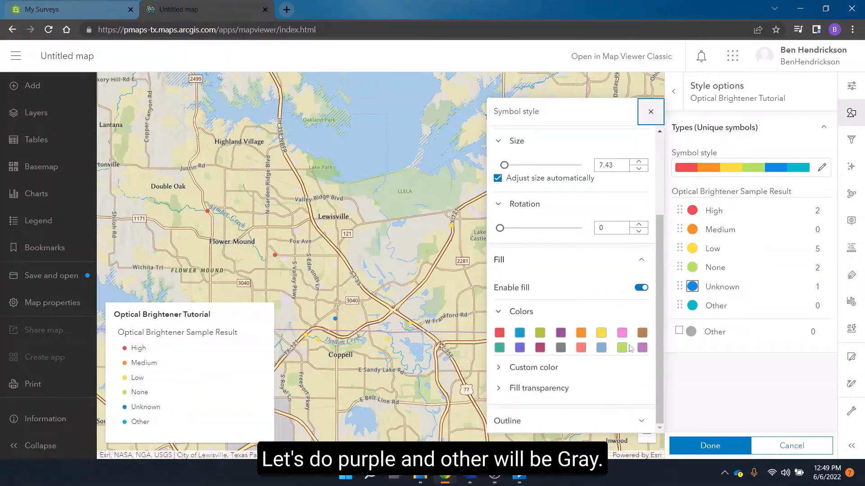
pyautogui.click(560, 333)
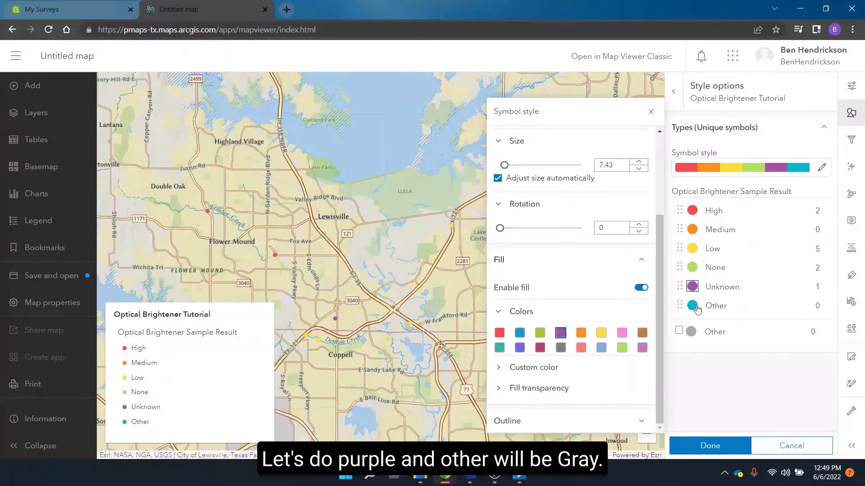
pyautogui.click(693, 306)
pyautogui.scroll(-3, 560, 300)
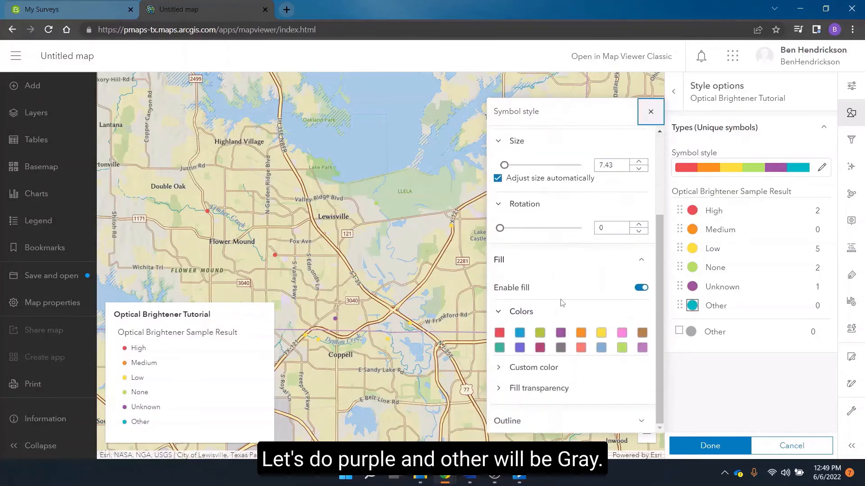
pyautogui.click(560, 348)
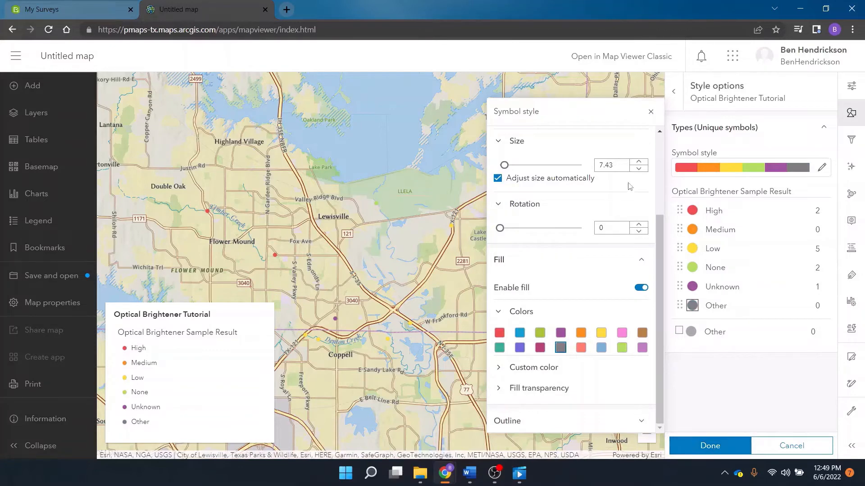
pyautogui.click(650, 112)
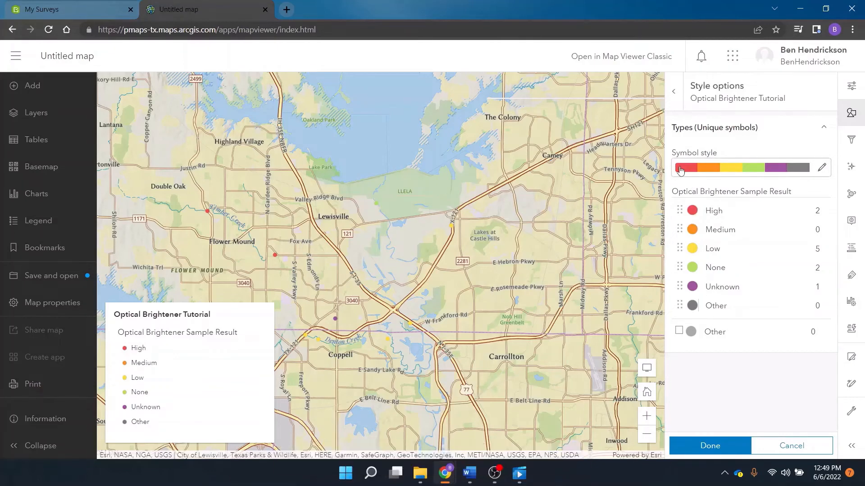
# Open the symbol style for the whole symbol set and set the symbol size to 16
pyautogui.click(821, 174)
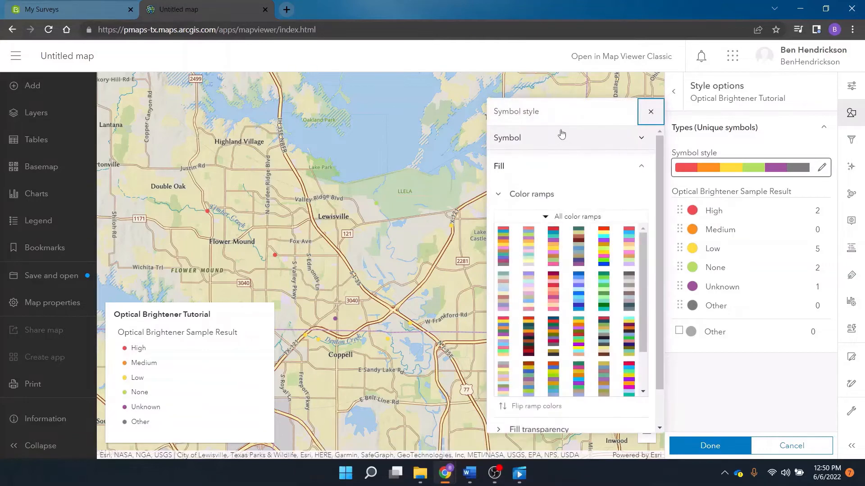
pyautogui.scroll(-2, 574, 198)
pyautogui.scroll(3, 574, 197)
pyautogui.click(636, 140)
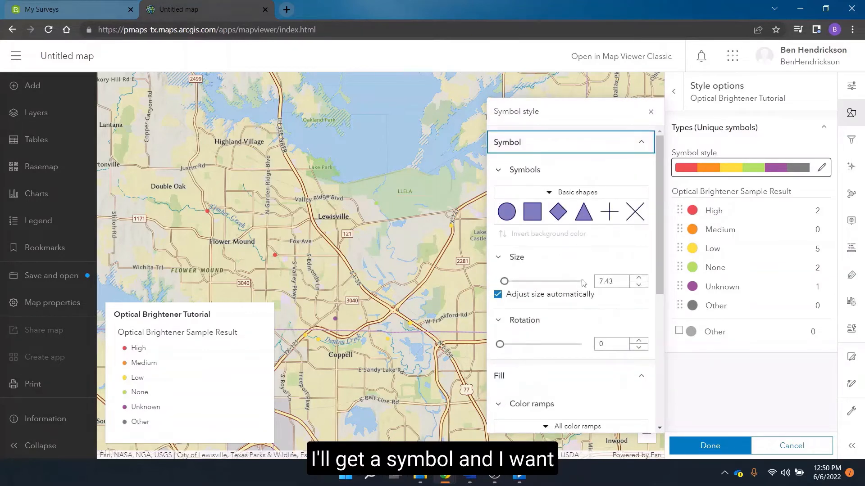
pyautogui.click(639, 277)
pyautogui.click(638, 278)
pyautogui.click(639, 278)
pyautogui.click(638, 277)
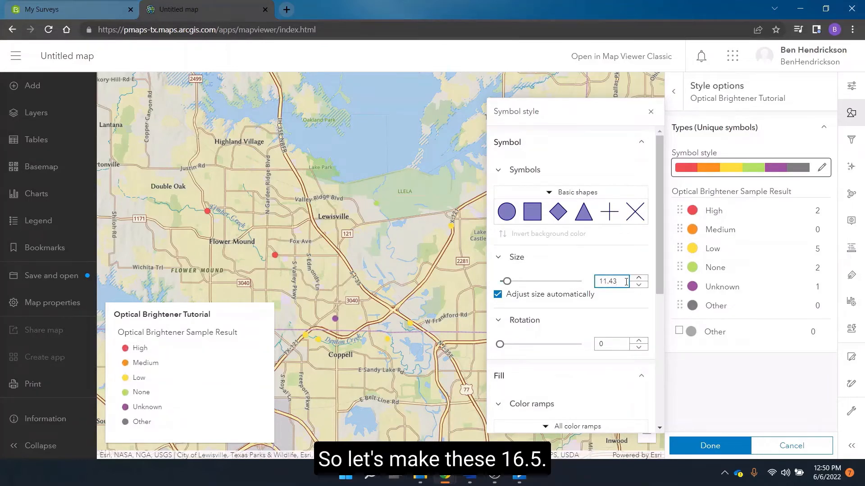
pyautogui.hotkey('ctrl', 'a')
pyautogui.write('16')
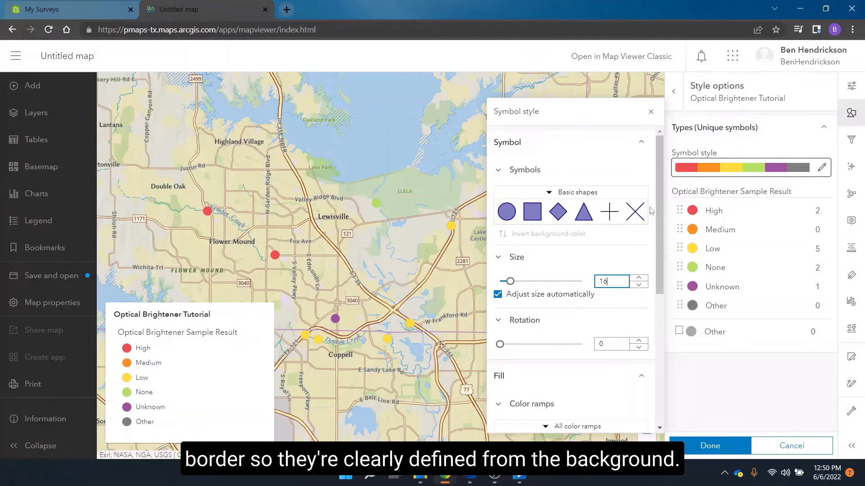
# Set the outline color of the whole symbol set to black
pyautogui.moveTo(656, 198); pyautogui.dragTo(660, 382)
pyautogui.click(516, 419)
pyautogui.click(509, 350)
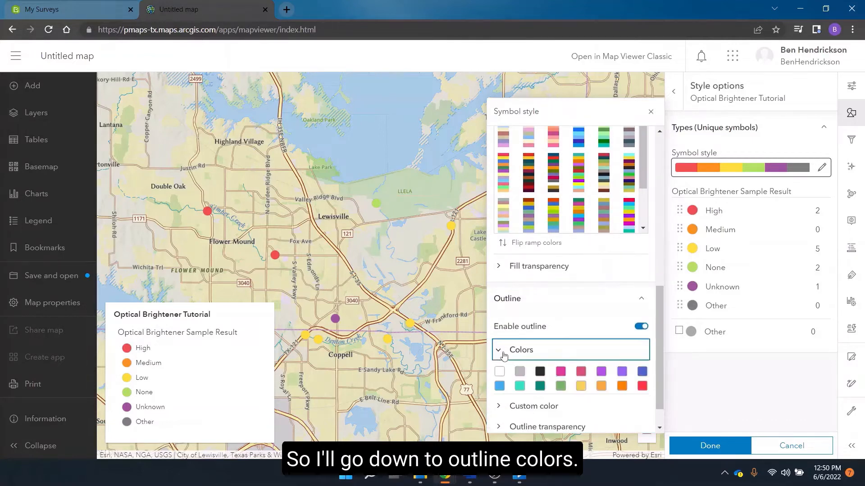
pyautogui.click(540, 371)
pyautogui.moveTo(660, 345); pyautogui.dragTo(659, 360)
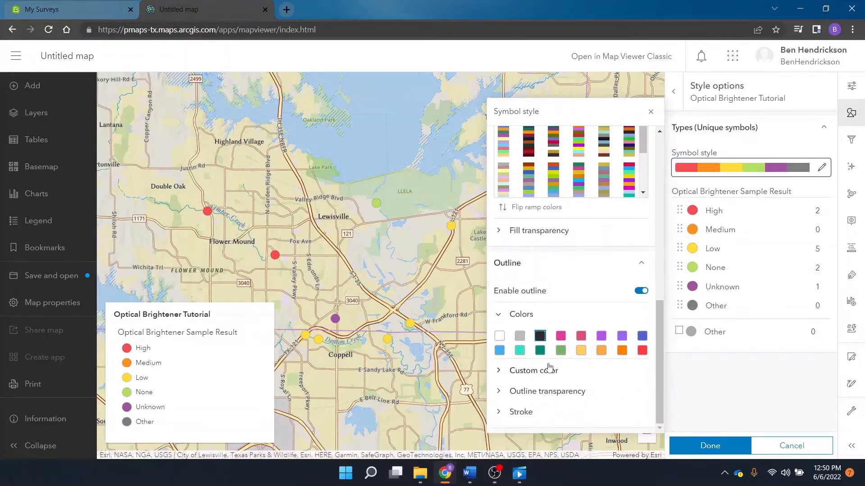
# Set the stroke width of the symbol outlines to 2
pyautogui.click(498, 411)
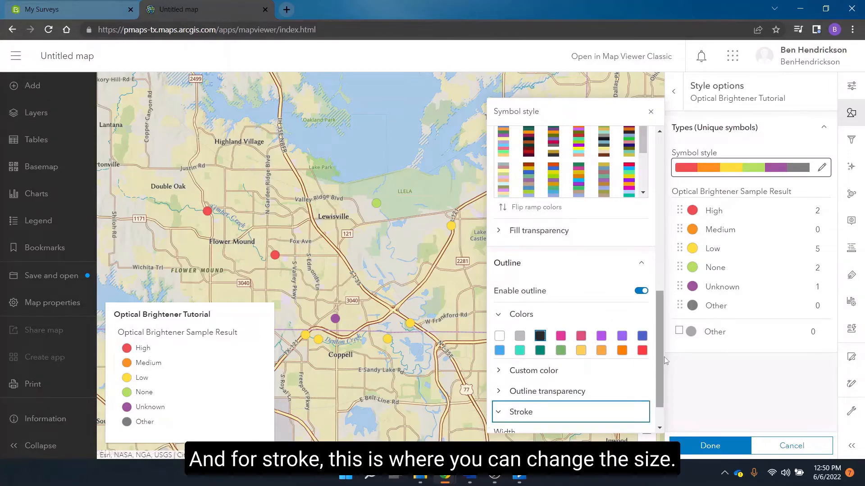
pyautogui.moveTo(656, 346); pyautogui.dragTo(656, 362)
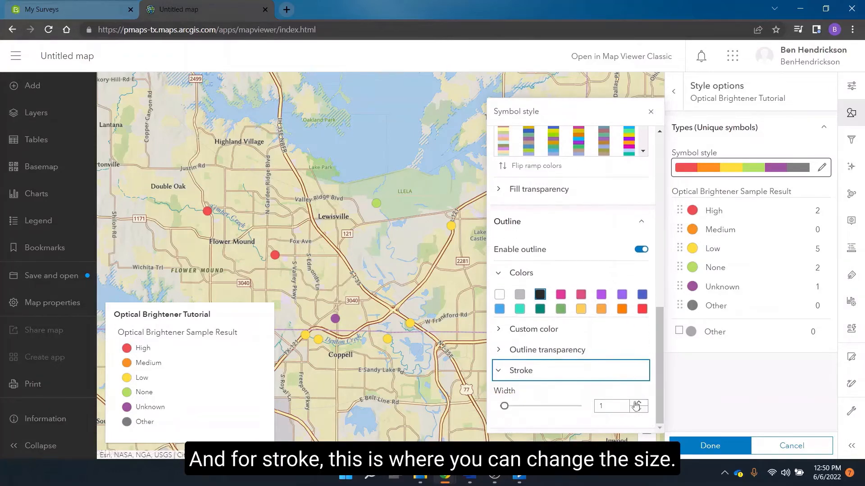
pyautogui.click(638, 404)
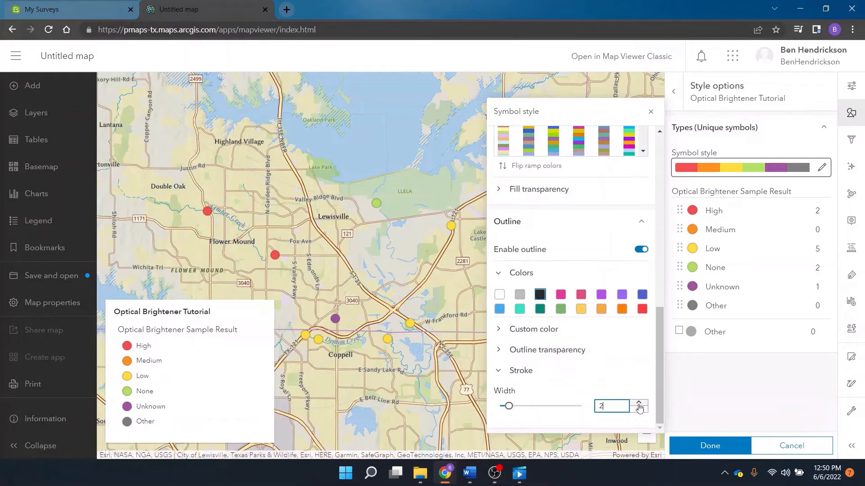
pyautogui.click(638, 403)
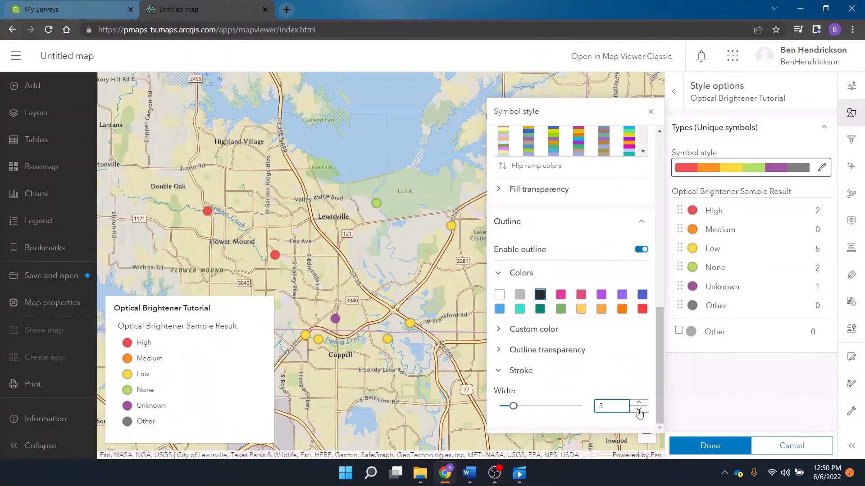
pyautogui.click(639, 411)
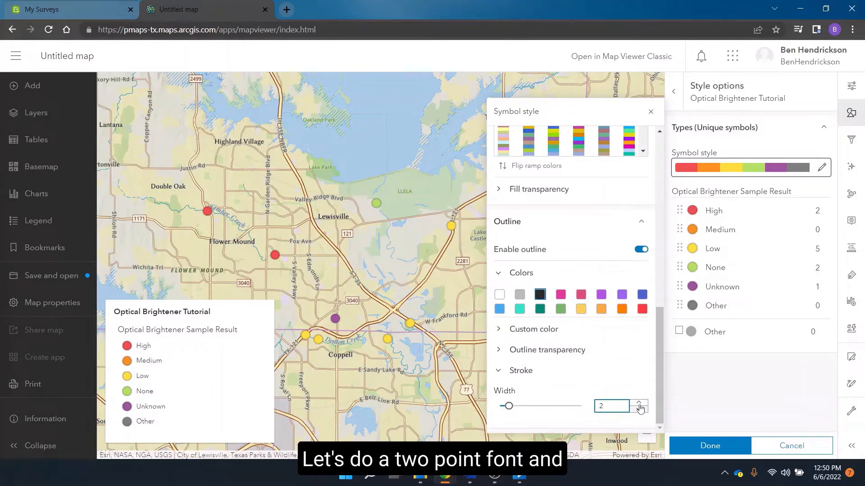
# Set the outline transparency to 0 and close the symbol style settings
pyautogui.click(536, 351)
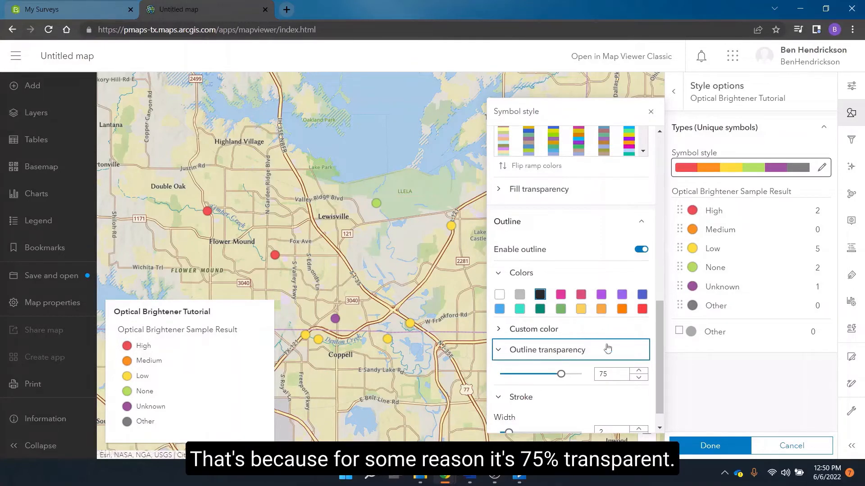
pyautogui.moveTo(560, 375); pyautogui.dragTo(496, 376)
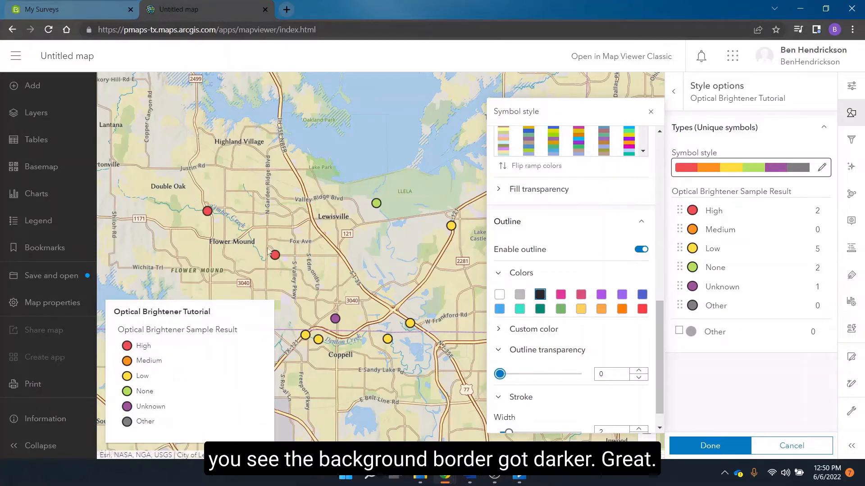
pyautogui.scroll(-1, 574, 325)
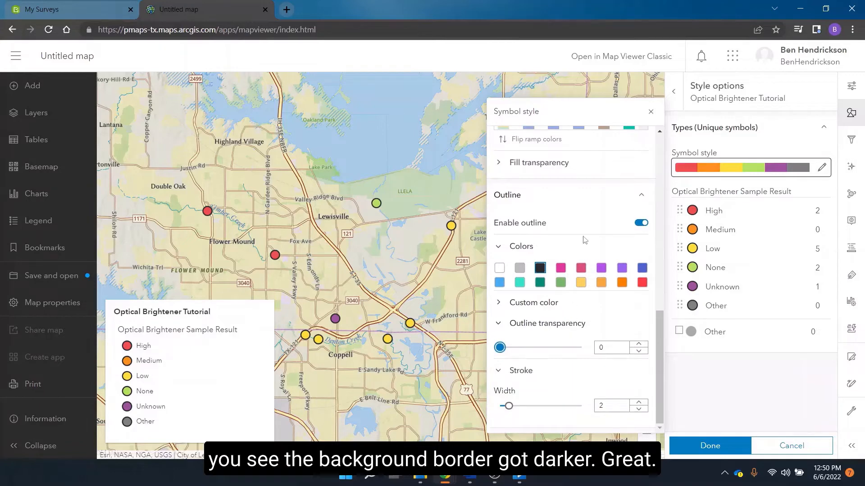
pyautogui.scroll(8, 501, 172)
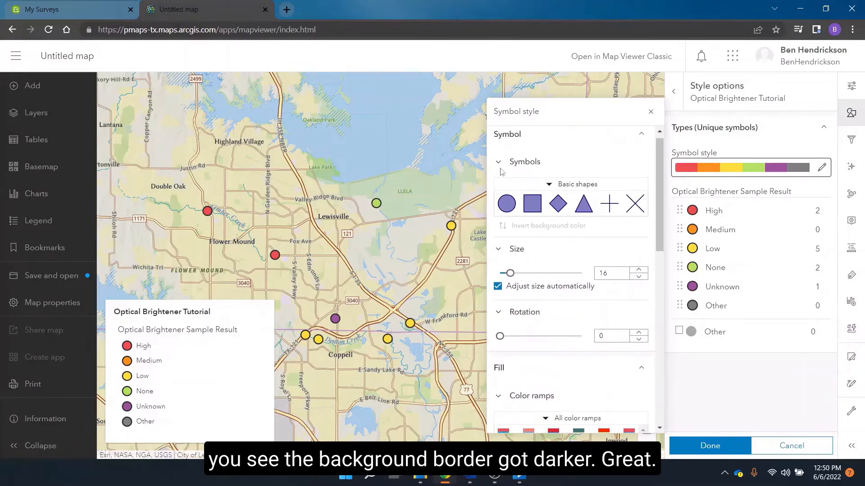
pyautogui.click(650, 113)
# Review the styled points across the map, accept the unique symbols style options, and close the layer's style settings
pyautogui.scroll(-2, 523, 148)
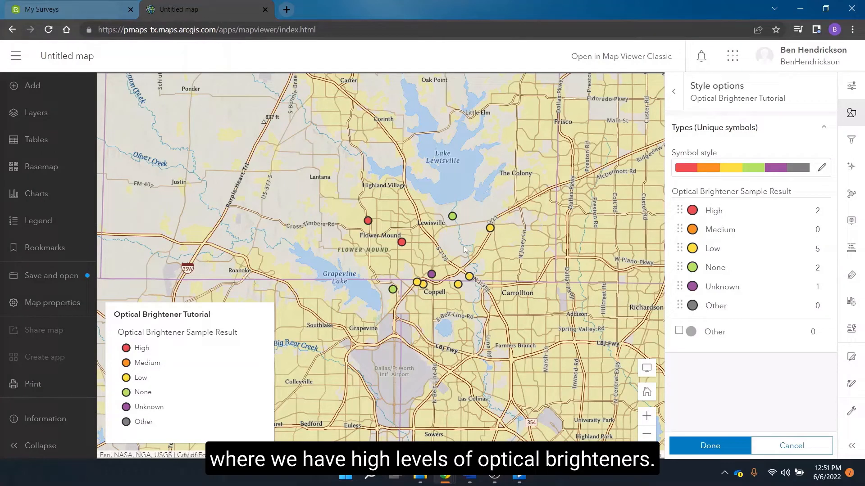
pyautogui.scroll(2, 457, 237)
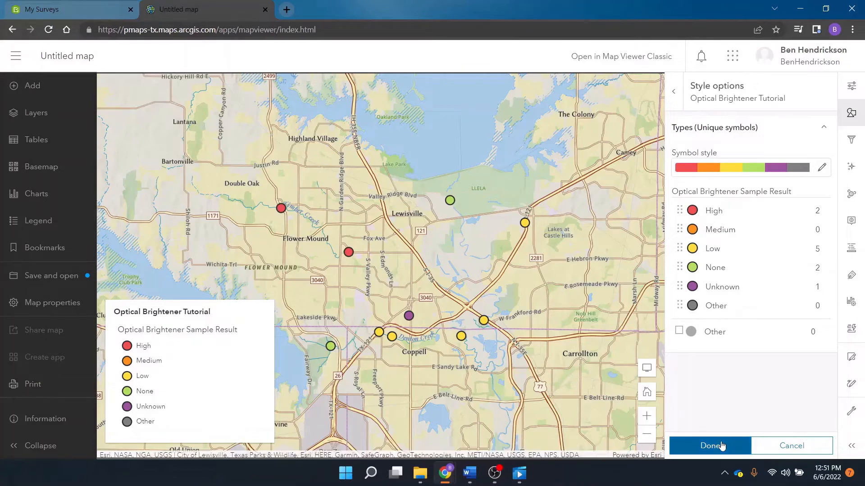
pyautogui.click(700, 447)
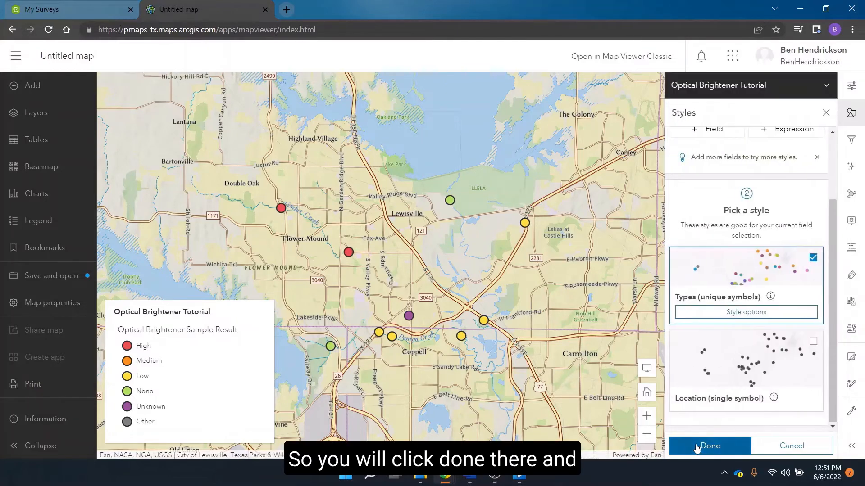
pyautogui.click(824, 115)
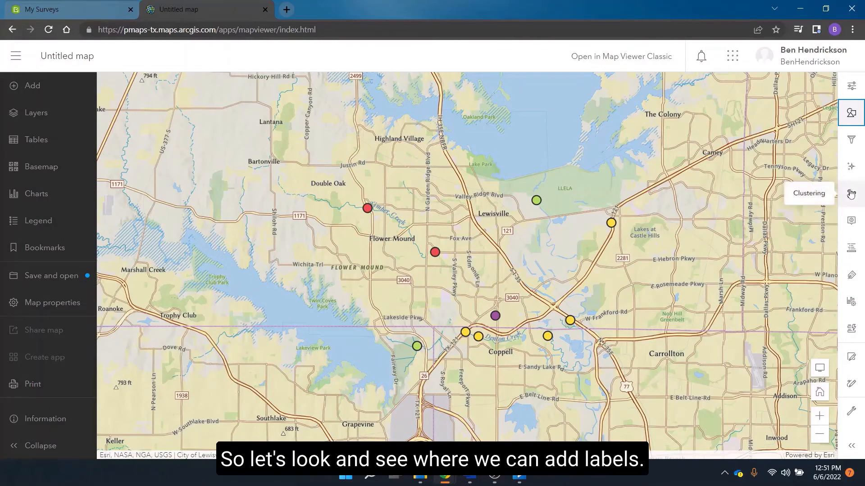
pyautogui.click(852, 143)
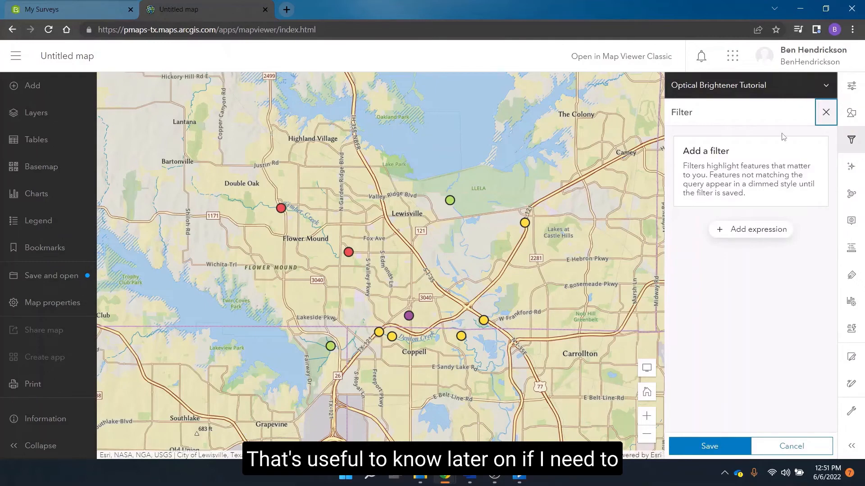
pyautogui.click(826, 112)
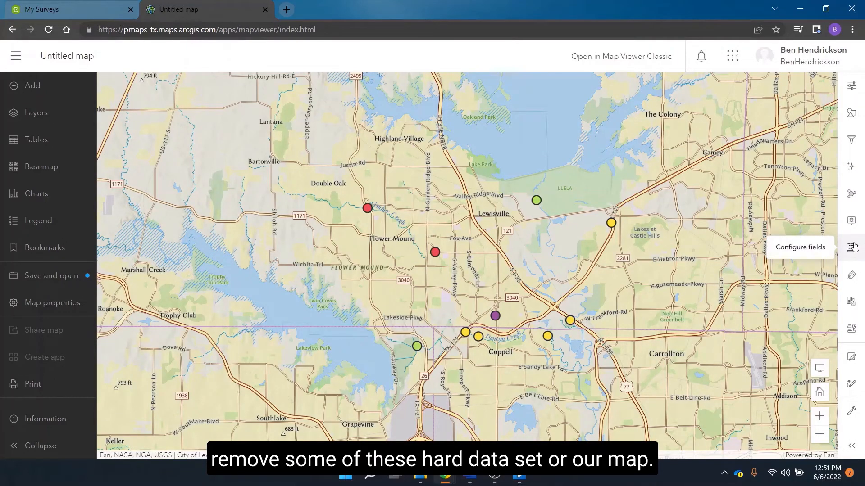
pyautogui.click(855, 195)
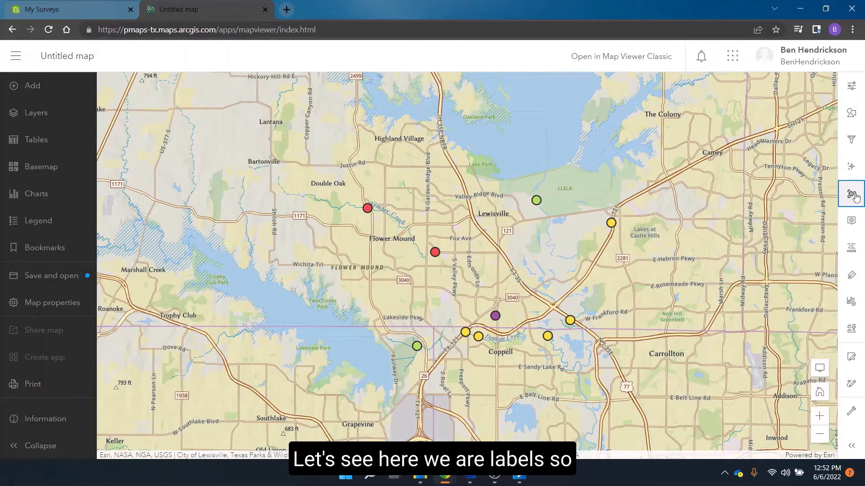
pyautogui.click(530, 112)
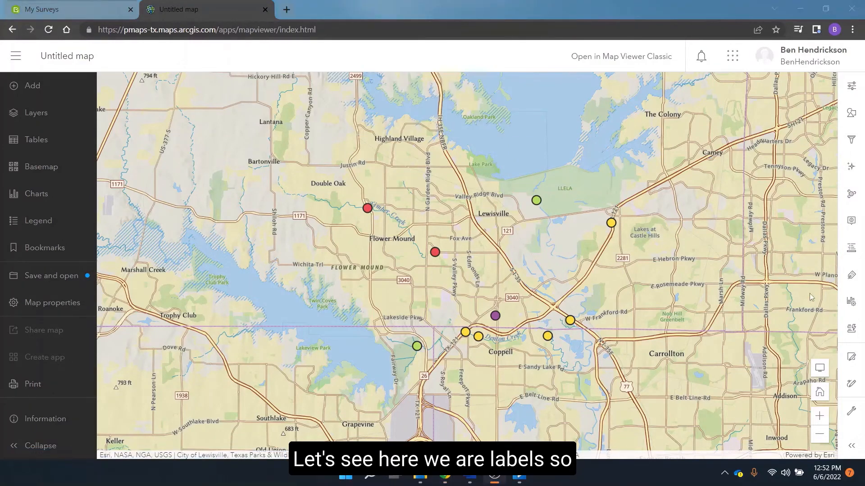
# Add a label class to the Optical Brightener Tutorial layer and set its label field to Optical Brightener Sample Result
pyautogui.click(851, 277)
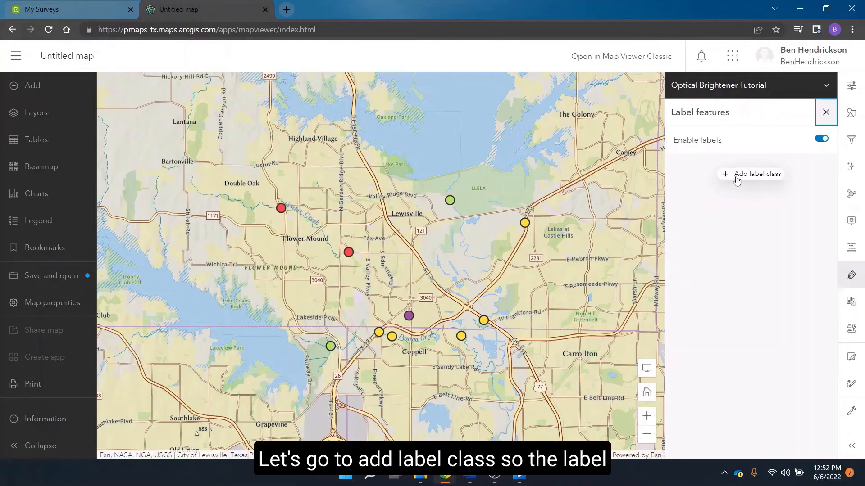
pyautogui.click(764, 182)
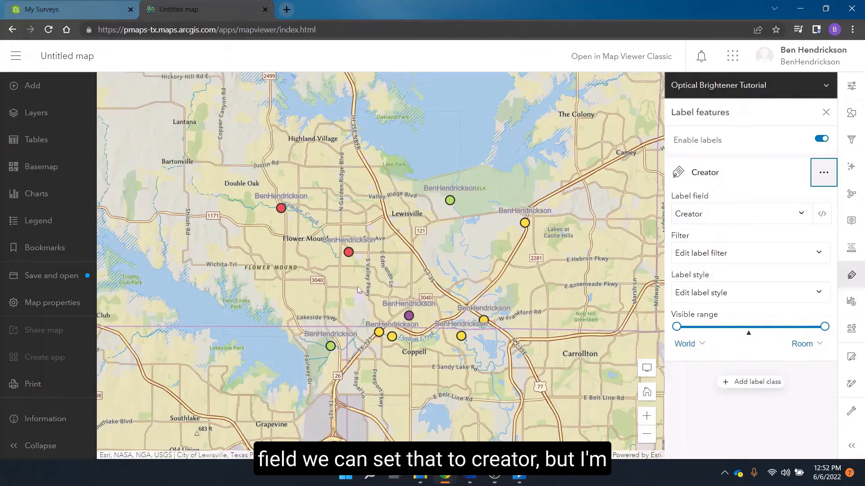
pyautogui.click(800, 215)
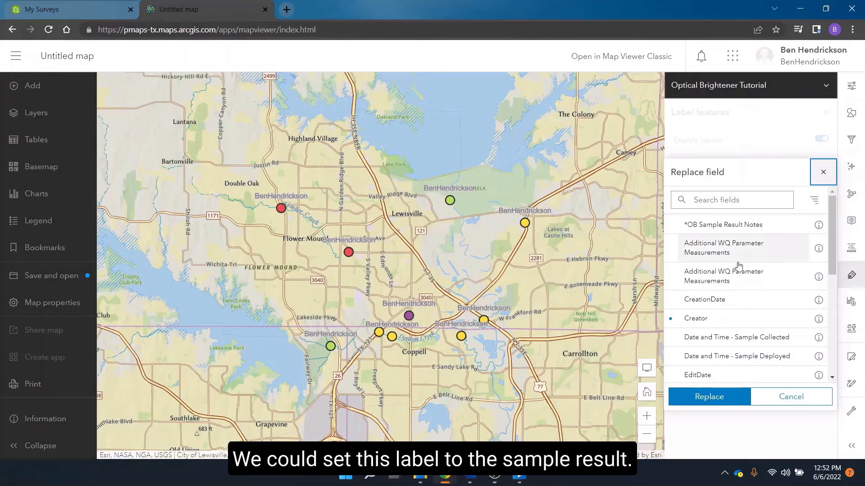
pyautogui.scroll(-5, 743, 281)
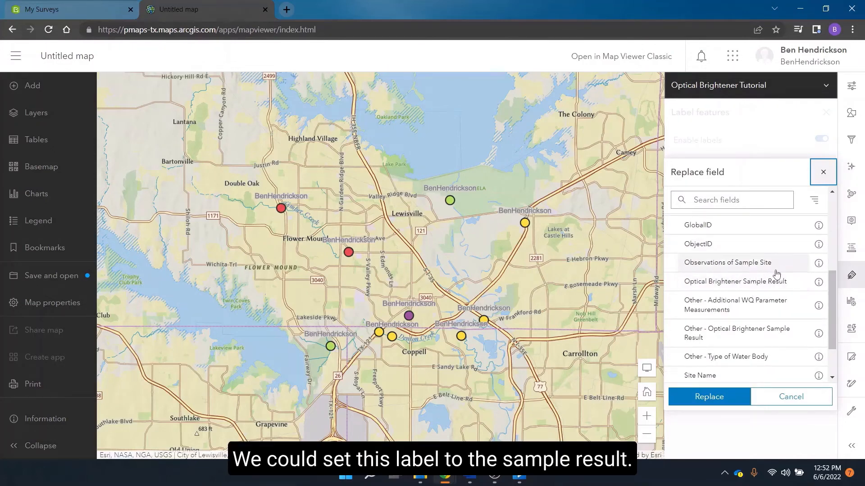
pyautogui.click(774, 285)
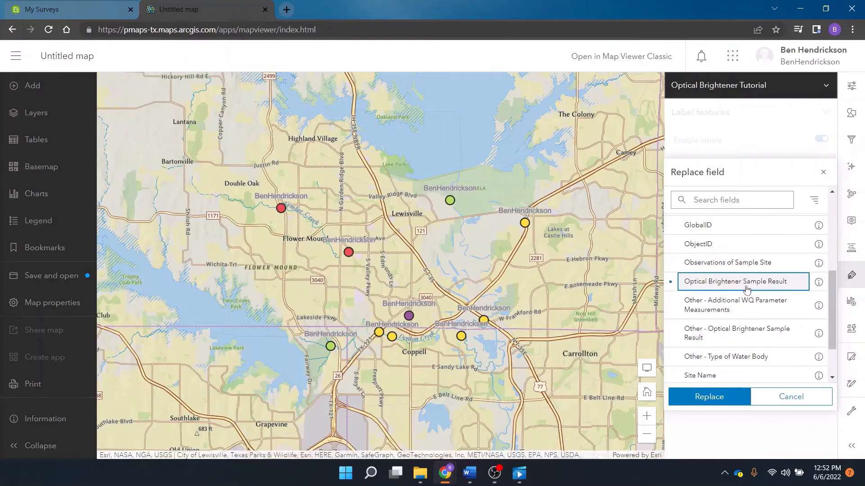
pyautogui.click(719, 399)
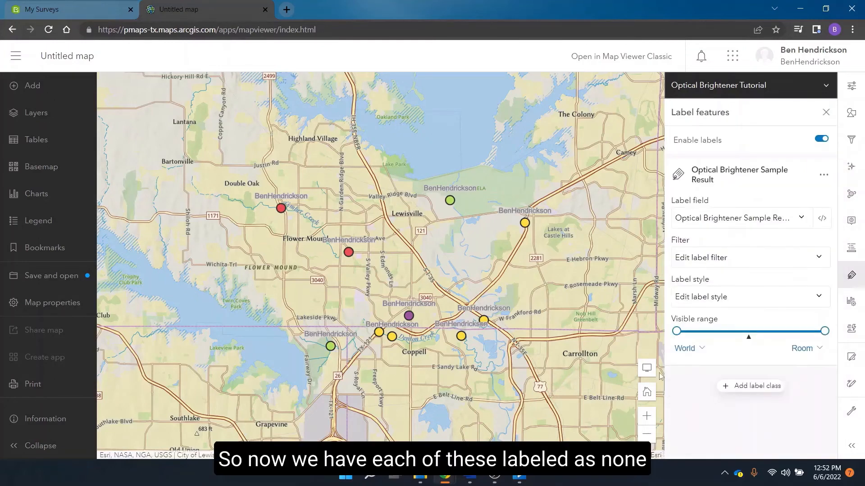
pyautogui.scroll(2, 454, 192)
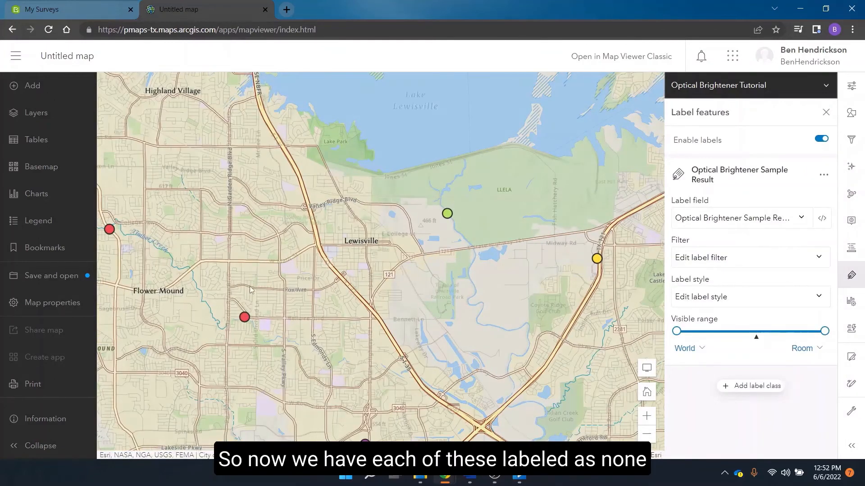
pyautogui.scroll(-2, 454, 218)
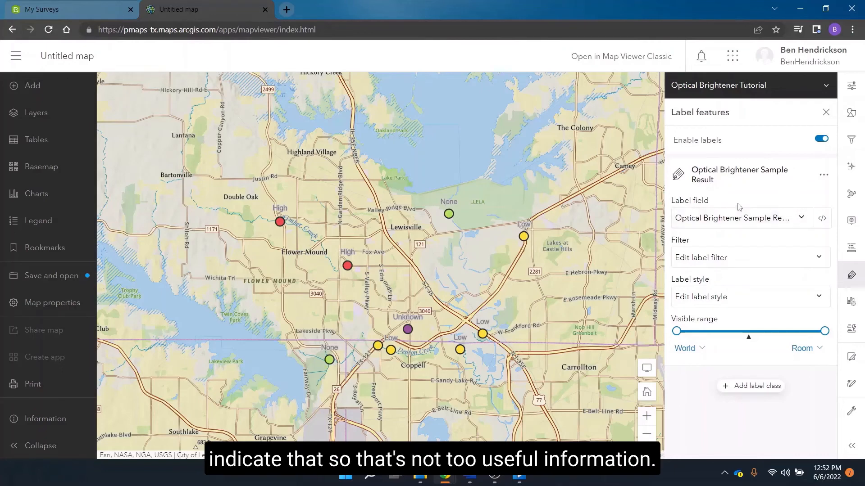
# Change the label class's field to Type of Water Body and check the new labels on the sample points across the map
pyautogui.click(792, 218)
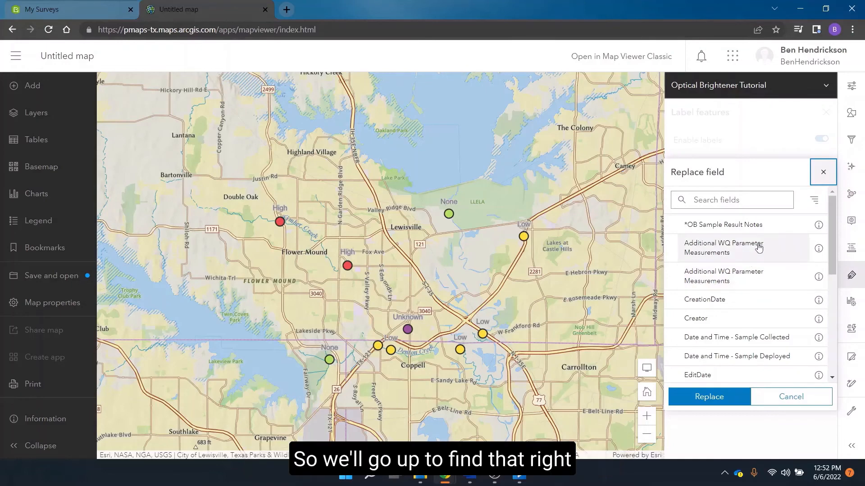
pyautogui.scroll(-4, 741, 299)
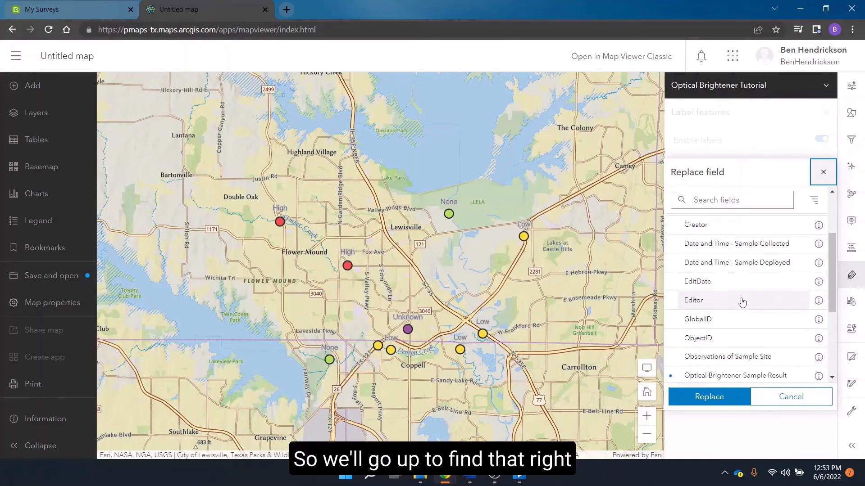
pyautogui.scroll(-1, 741, 299)
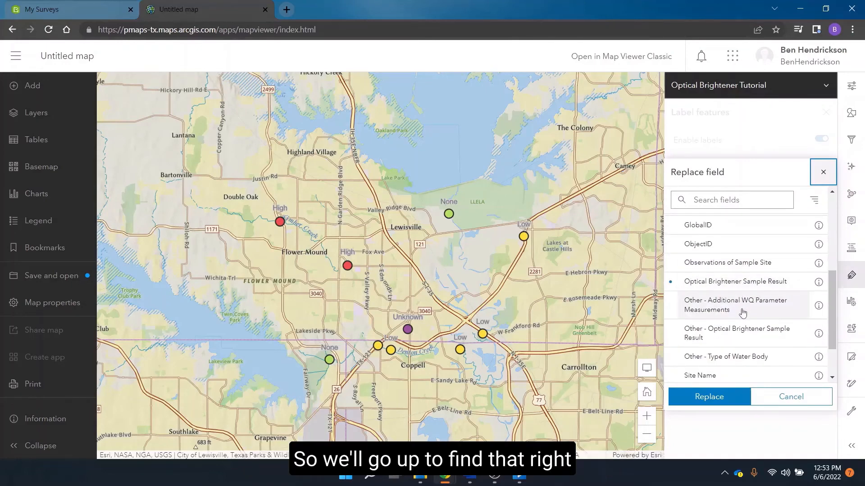
pyautogui.scroll(-3, 735, 303)
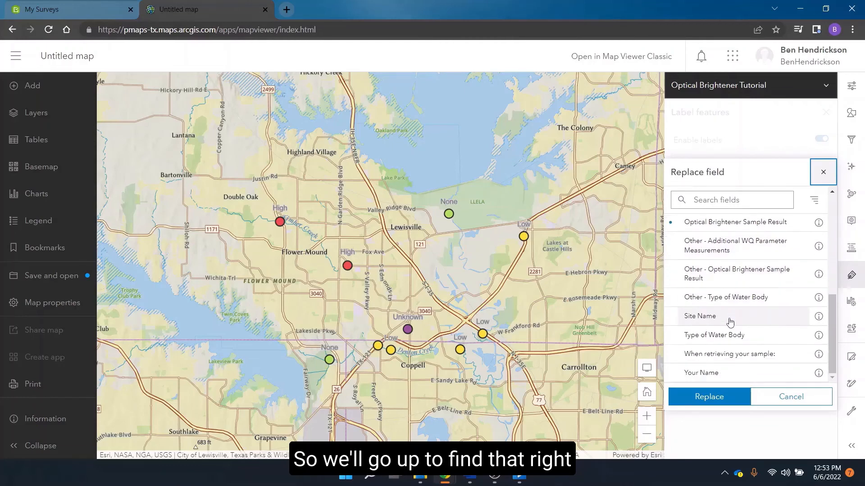
pyautogui.scroll(8, 740, 304)
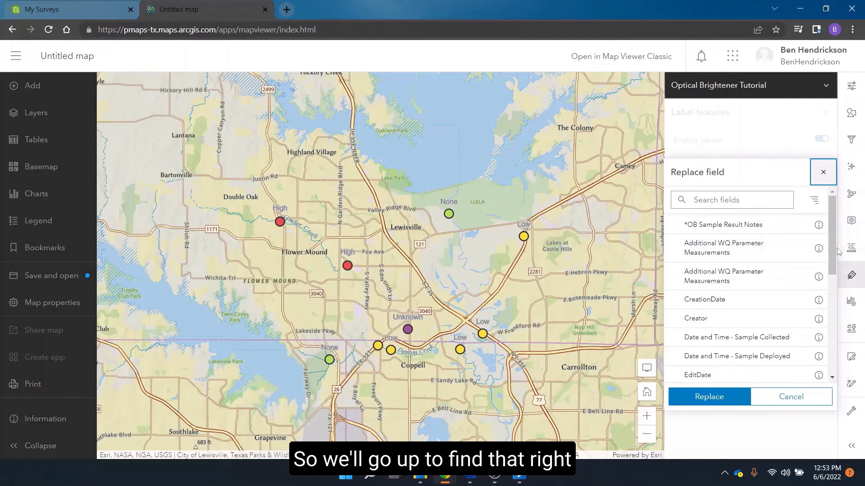
pyautogui.moveTo(831, 252); pyautogui.dragTo(828, 356)
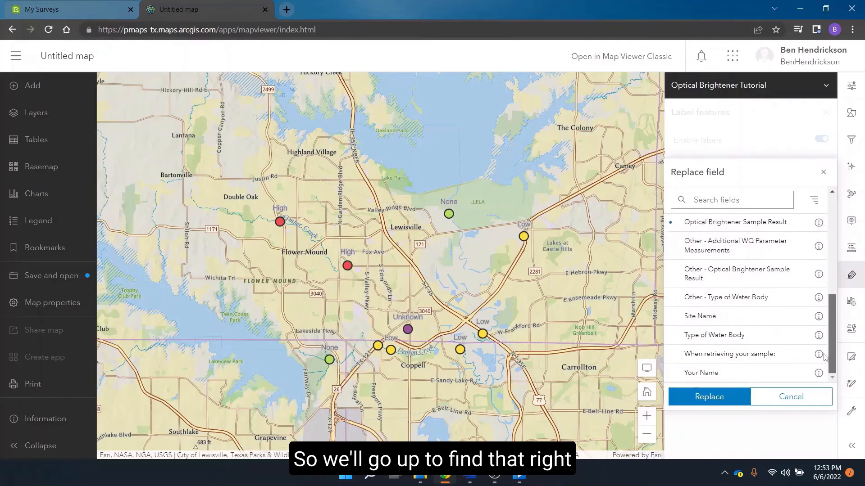
pyautogui.click(768, 339)
pyautogui.click(726, 396)
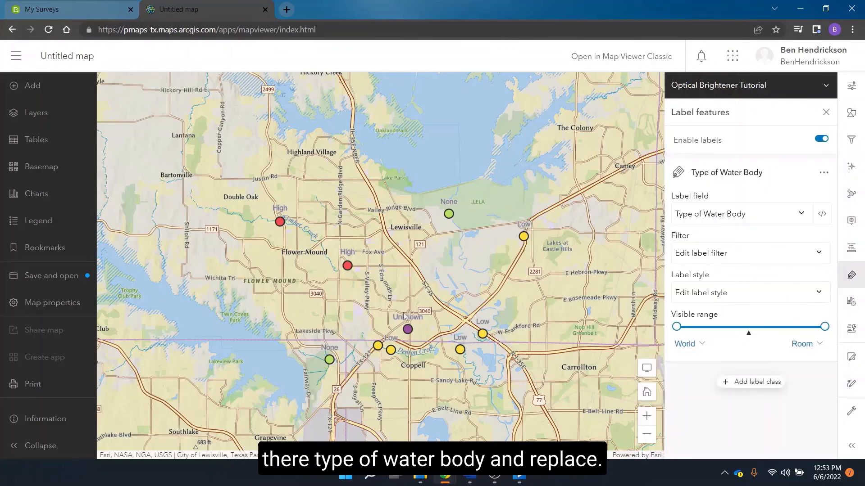
pyautogui.scroll(2, 439, 277)
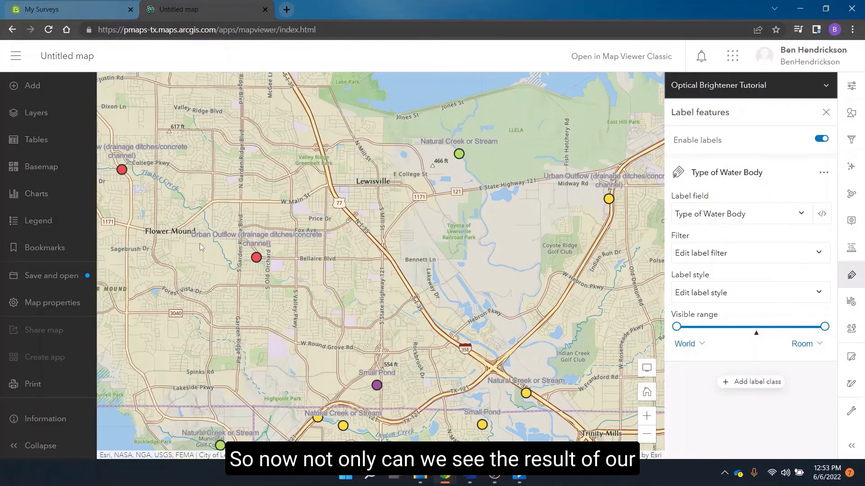
pyautogui.moveTo(201, 160); pyautogui.dragTo(231, 162)
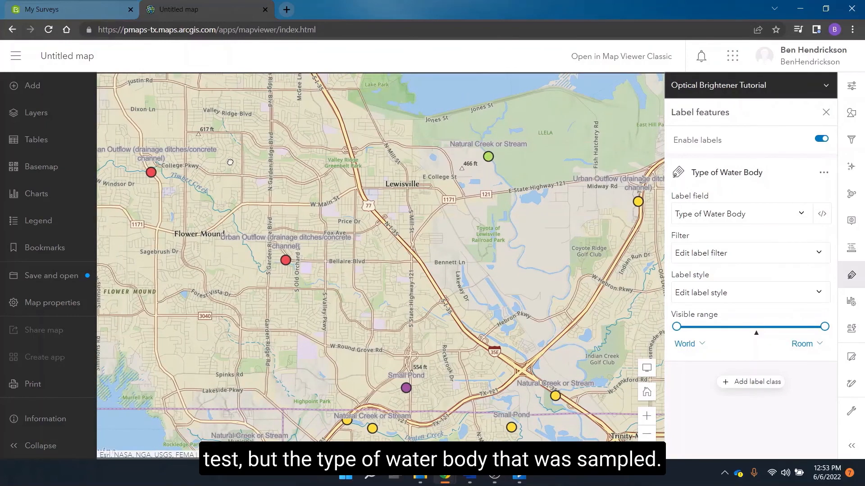
pyautogui.moveTo(442, 288); pyautogui.dragTo(437, 256)
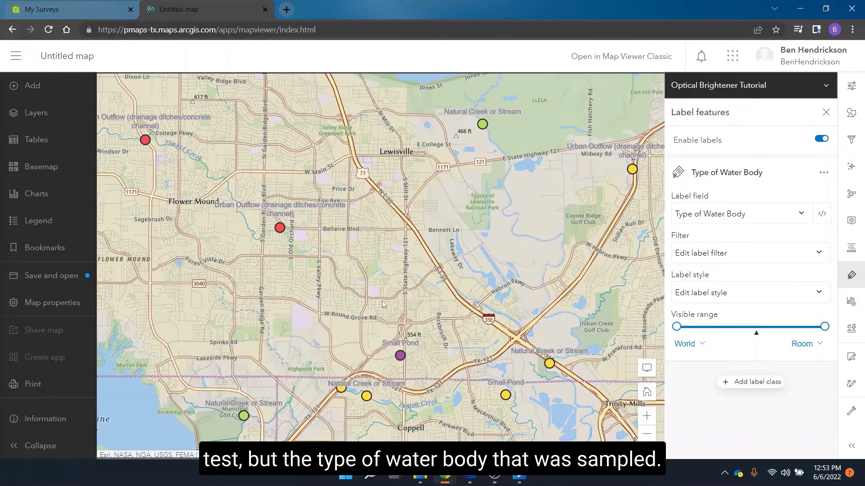